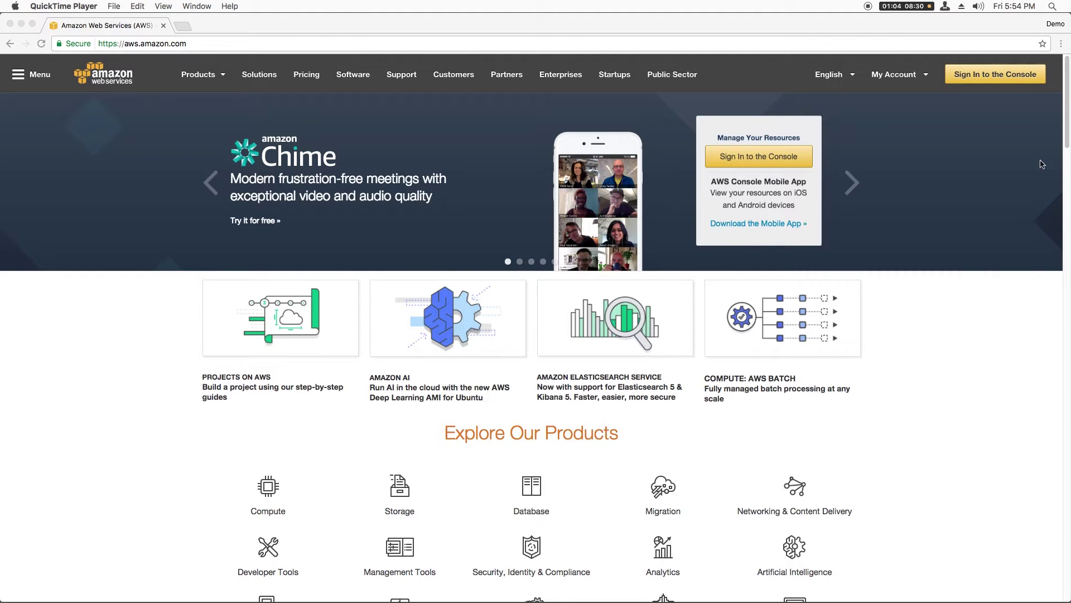
# - Go from the aws.amazon.com home page to the console sign-in page
pyautogui.click(1012, 99)
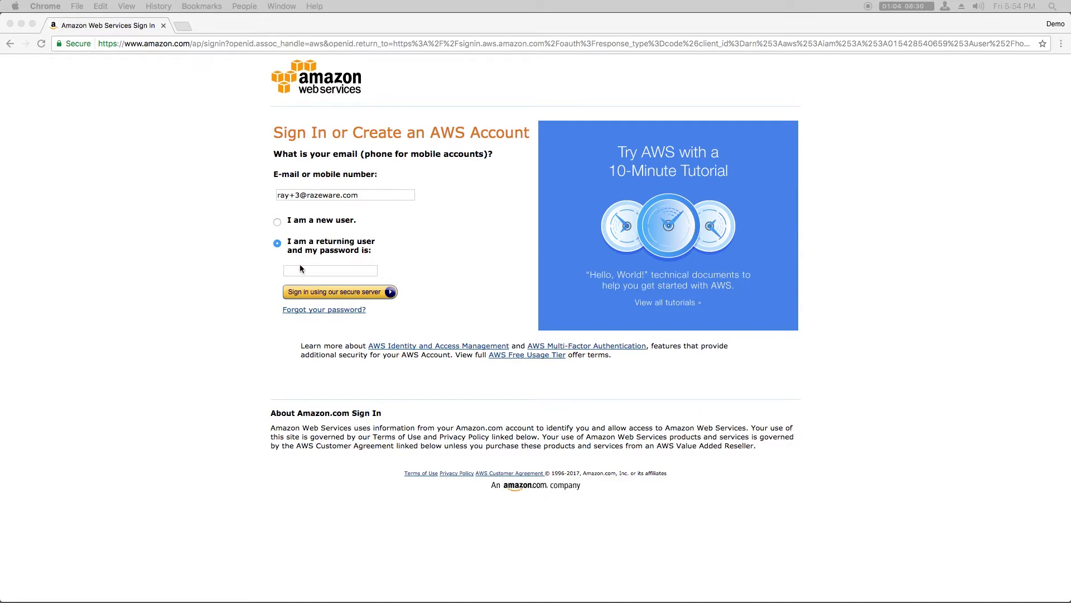
# - Enter the account password and submit the console sign-in
pyautogui.click(299, 268)
pyautogui.press('super+backslash')
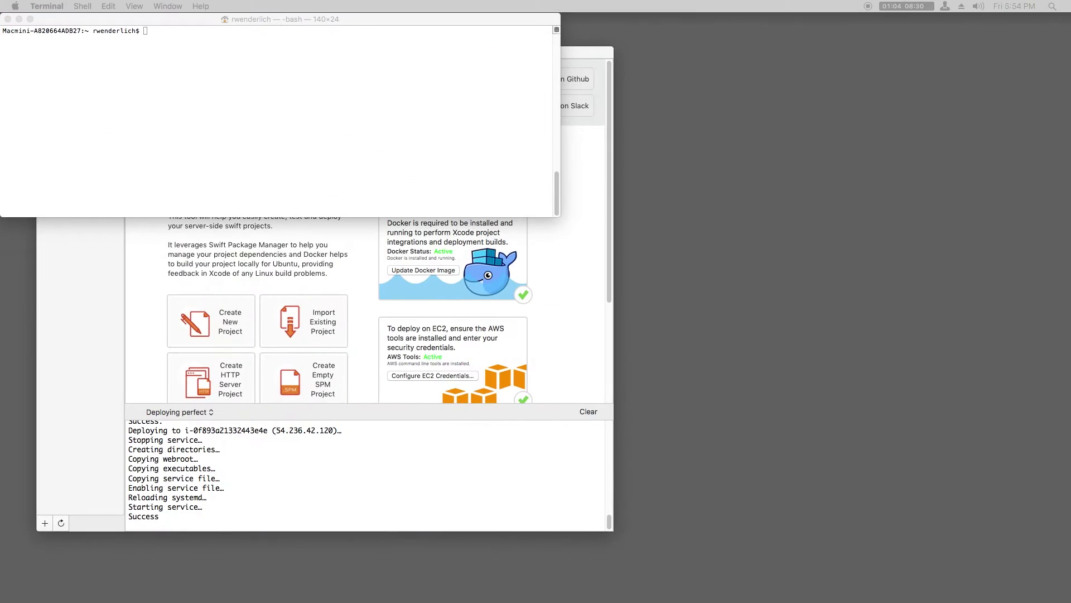
# - Run brew install awscli in Terminal, which reports awscli 1.11.56 already installed
pyautogui.click(112, 179)
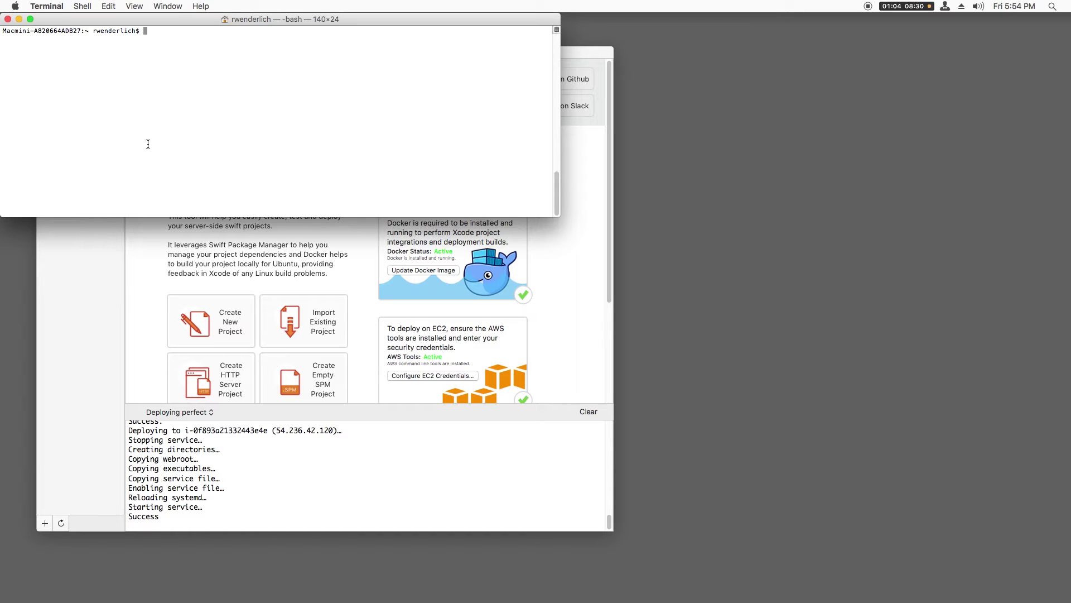
pyautogui.write('brew install awscli')
pyautogui.press('Return')
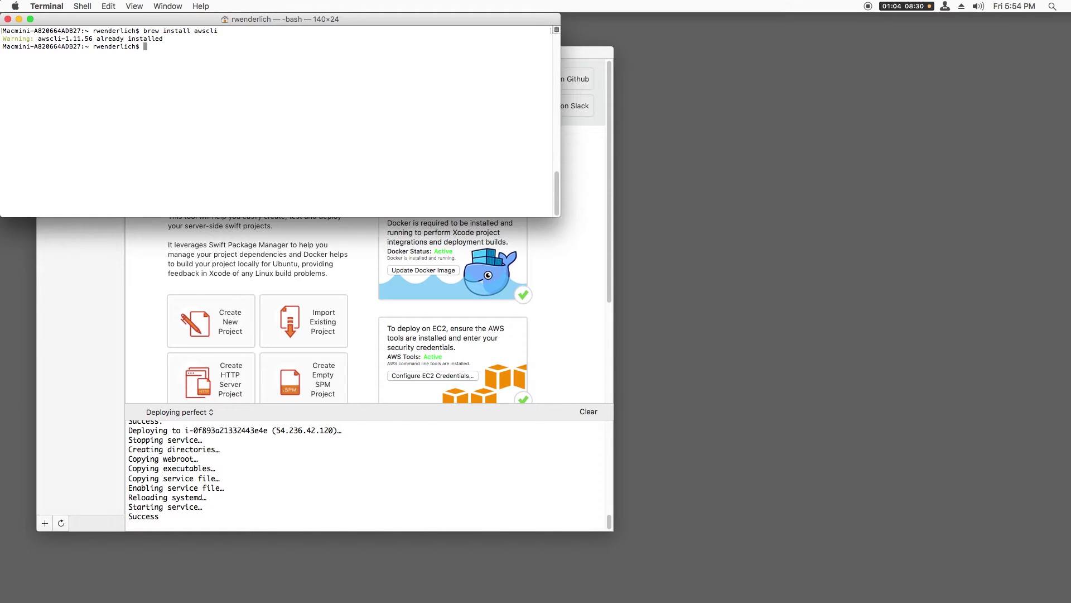
# - Close the AWS CLI tab in Chrome and go through Services to the IAM Users list
pyautogui.press('super+Tab')
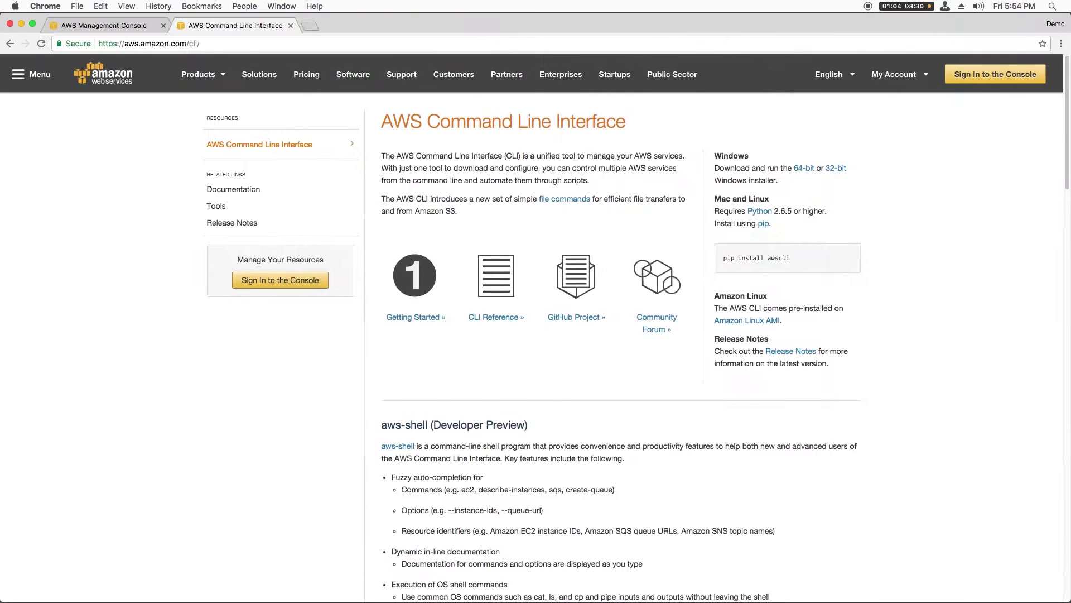
pyautogui.click(291, 26)
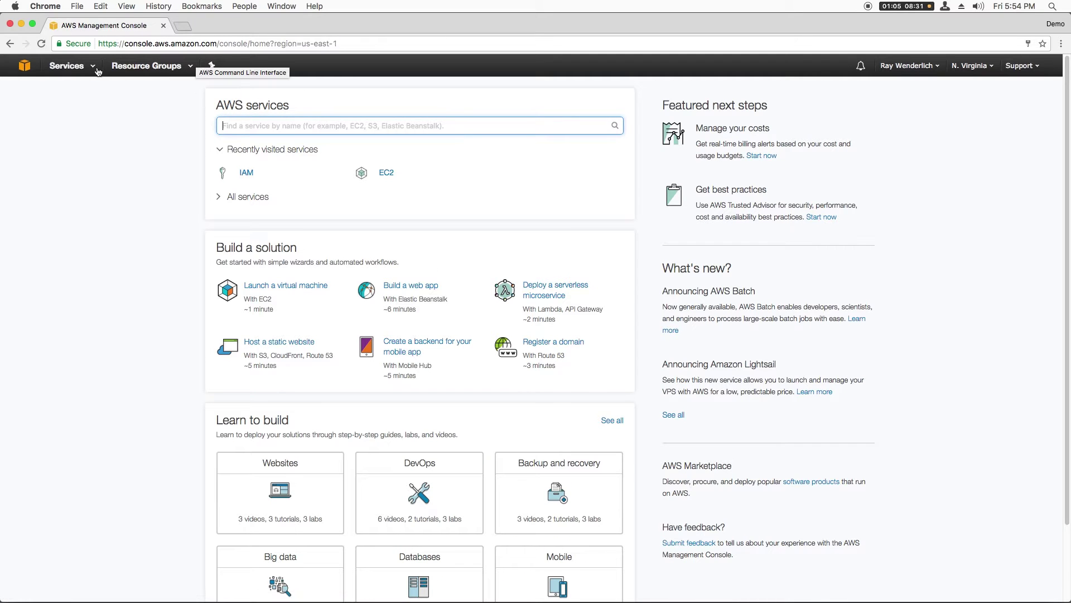
pyautogui.click(66, 65)
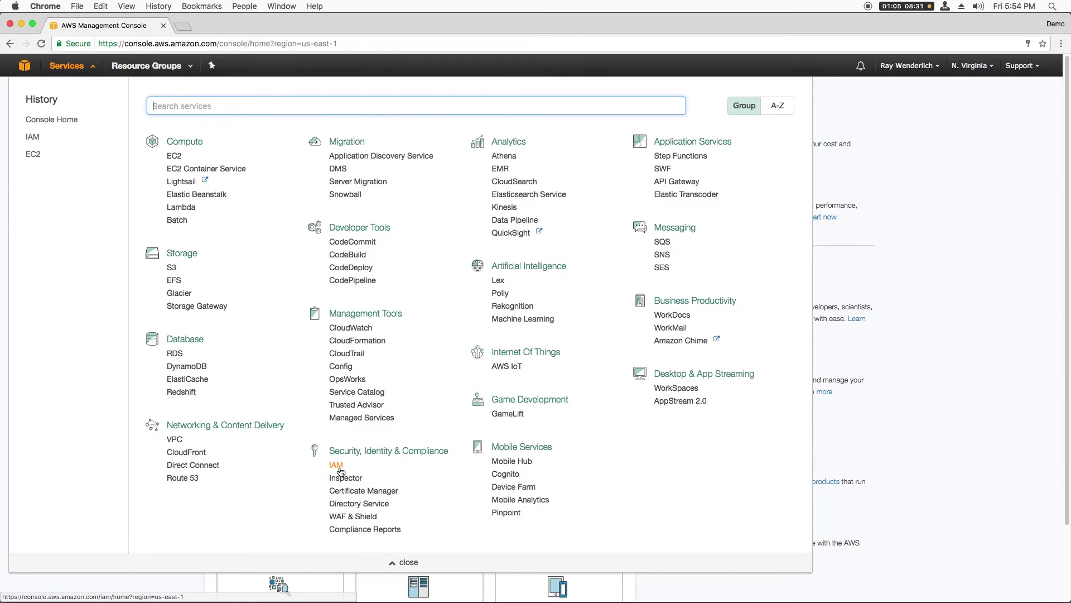
pyautogui.click(336, 465)
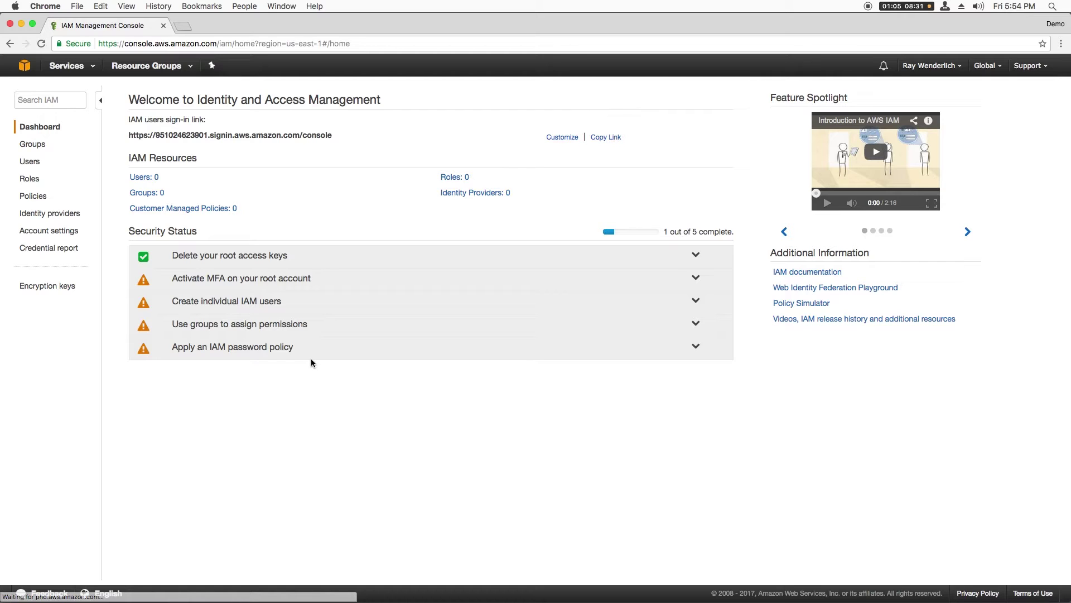
pyautogui.click(29, 162)
# - Start a new IAM user named perfect with Programmatic access
pyautogui.click(137, 92)
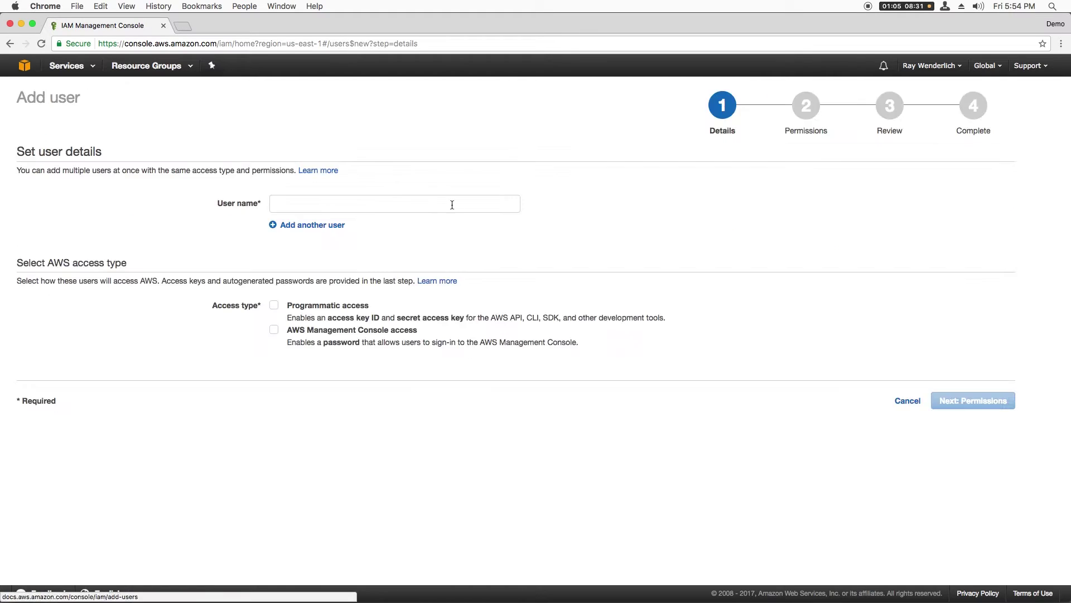
pyautogui.click(381, 211)
pyautogui.write('perfec')
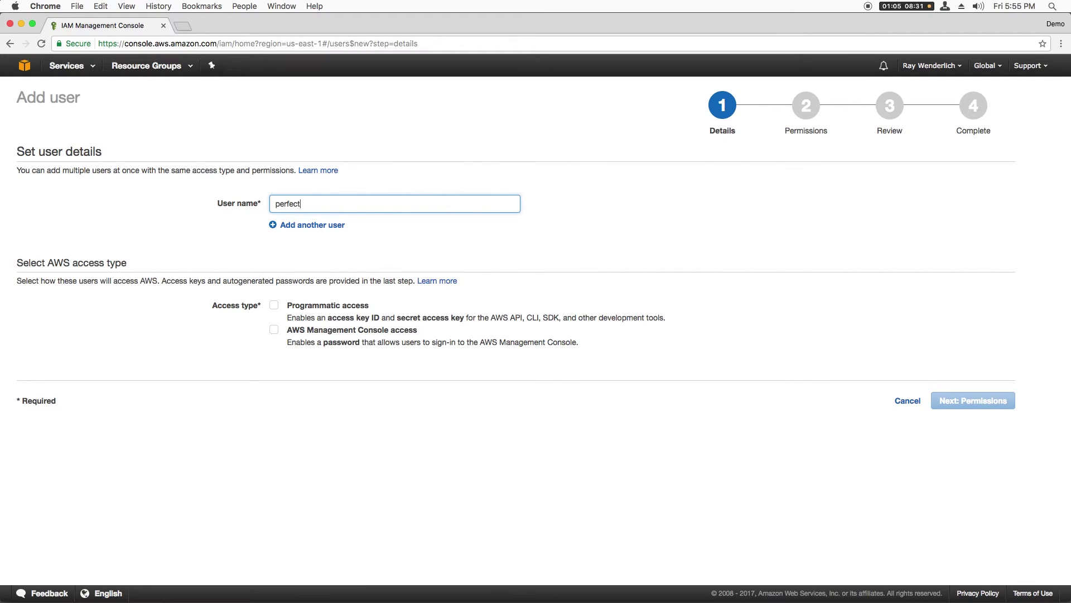
pyautogui.write('t')
pyautogui.click(274, 305)
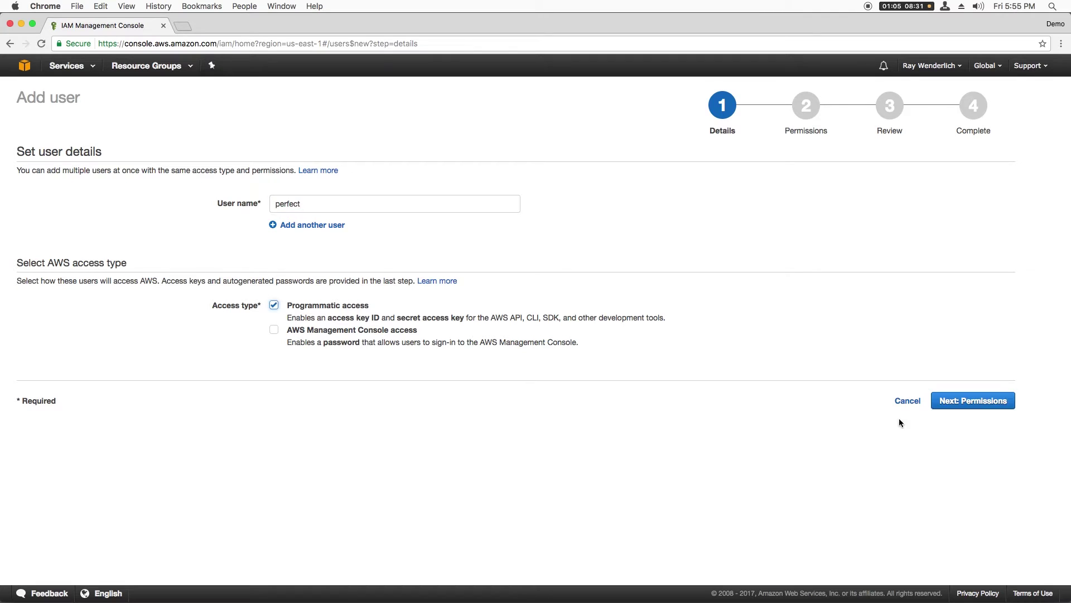
pyautogui.click(949, 401)
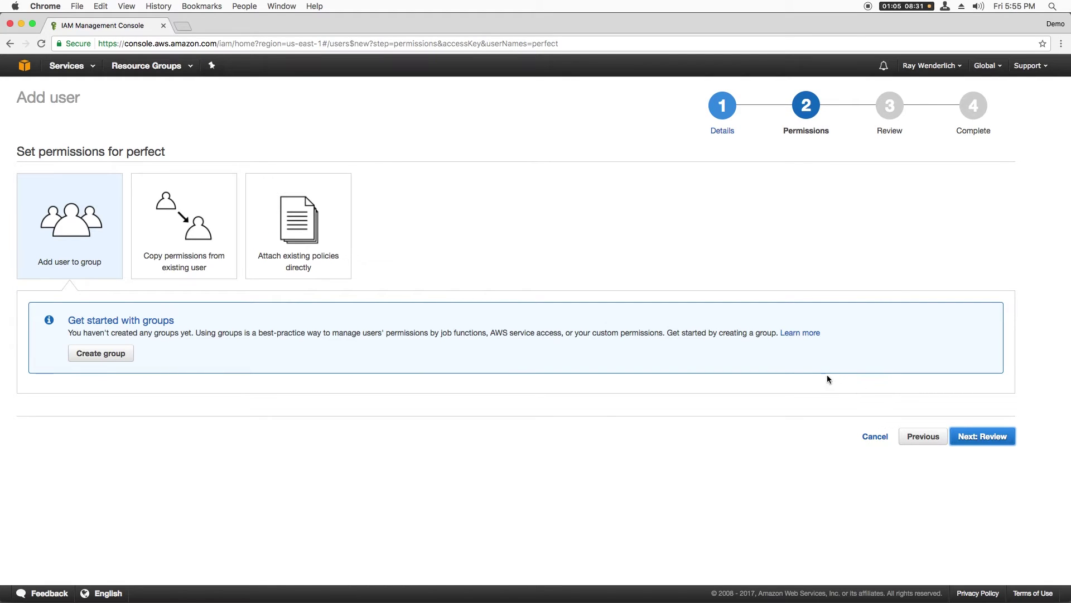
# - Create group ec2-full-access with the AmazonEC2FullAccess policy for the user
pyautogui.click(112, 353)
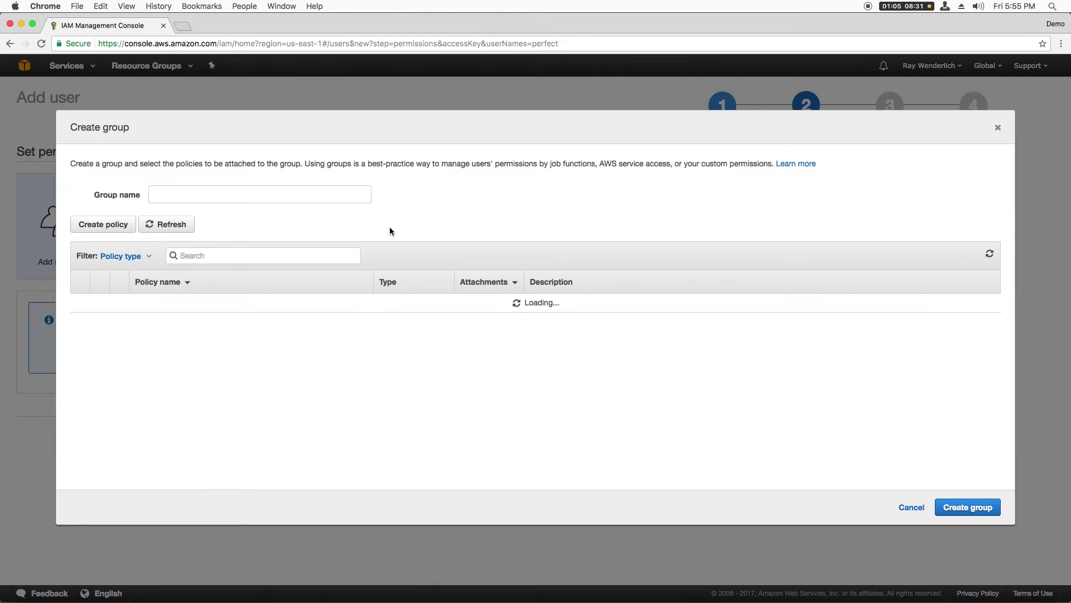
pyautogui.click(213, 255)
pyautogui.write('ec2')
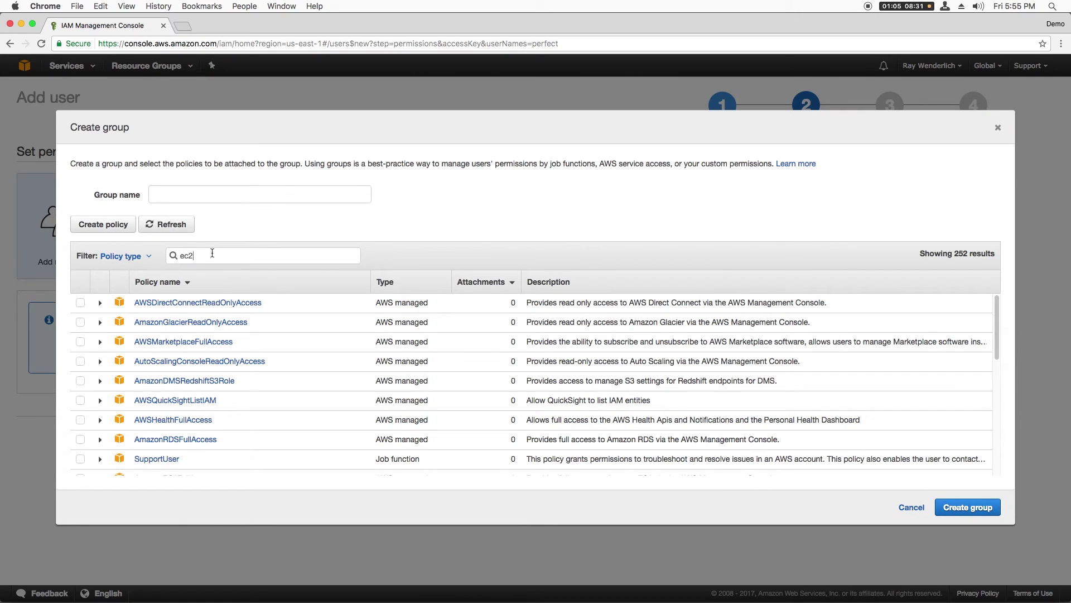
pyautogui.click(194, 193)
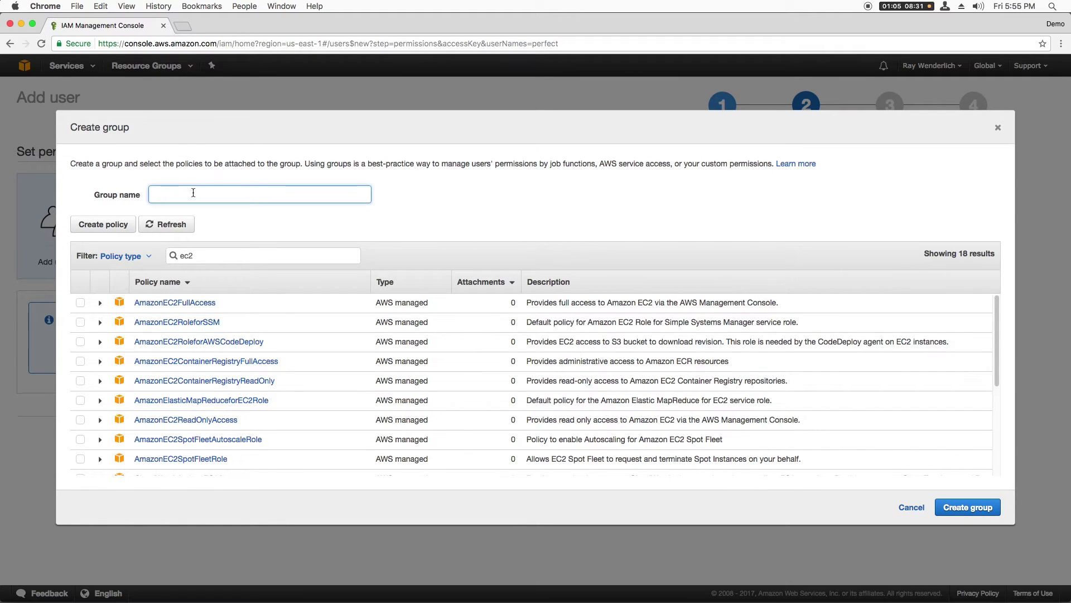
pyautogui.write('ec2-full-access')
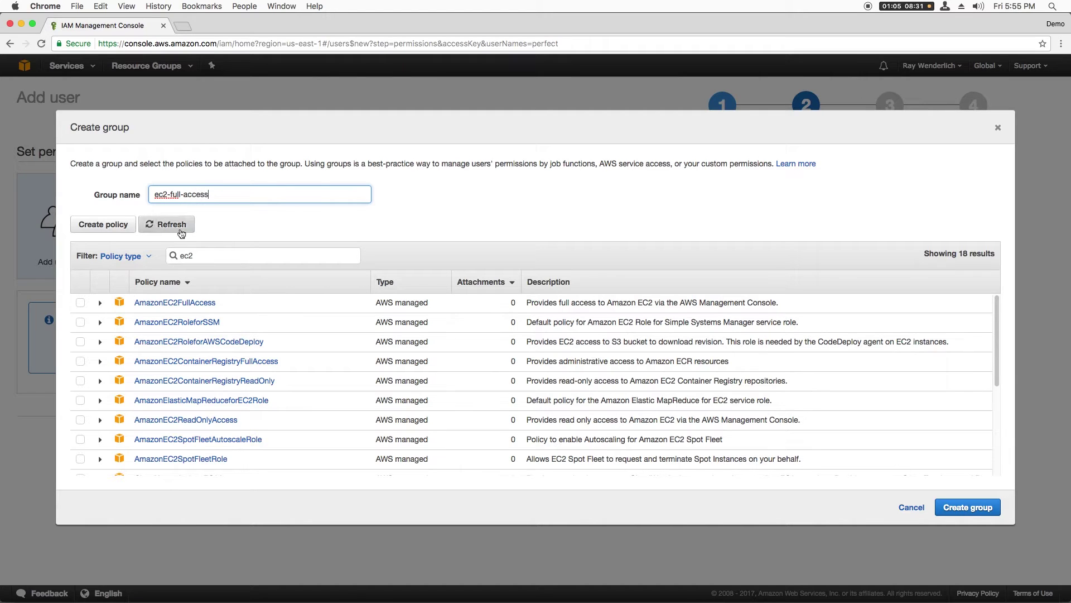
pyautogui.click(81, 302)
pyautogui.click(968, 506)
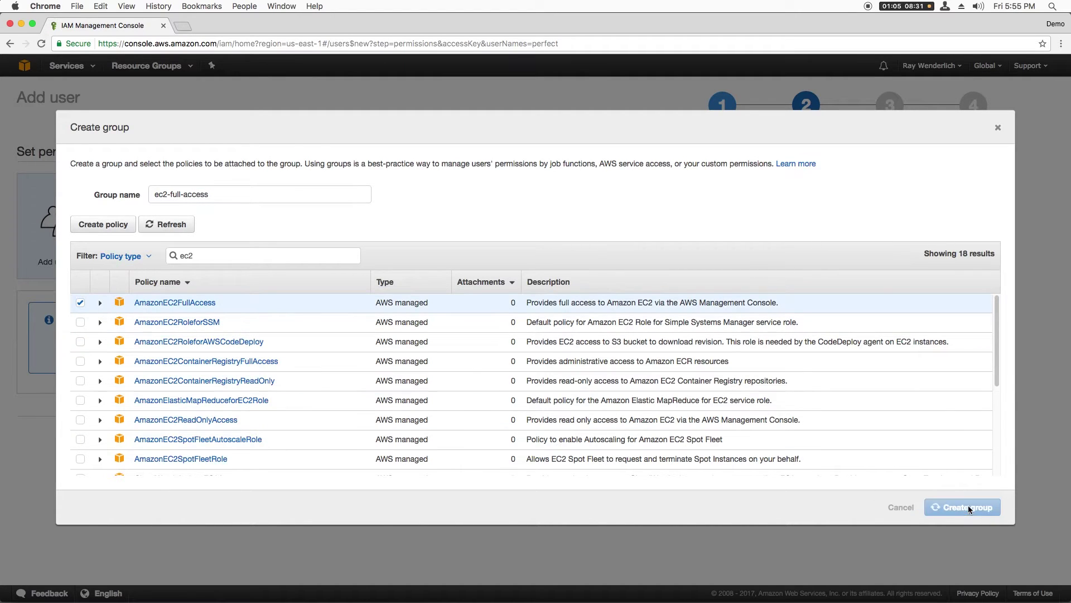
# - Review and create the user perfect
pyautogui.scroll(-3, 1009, 490)
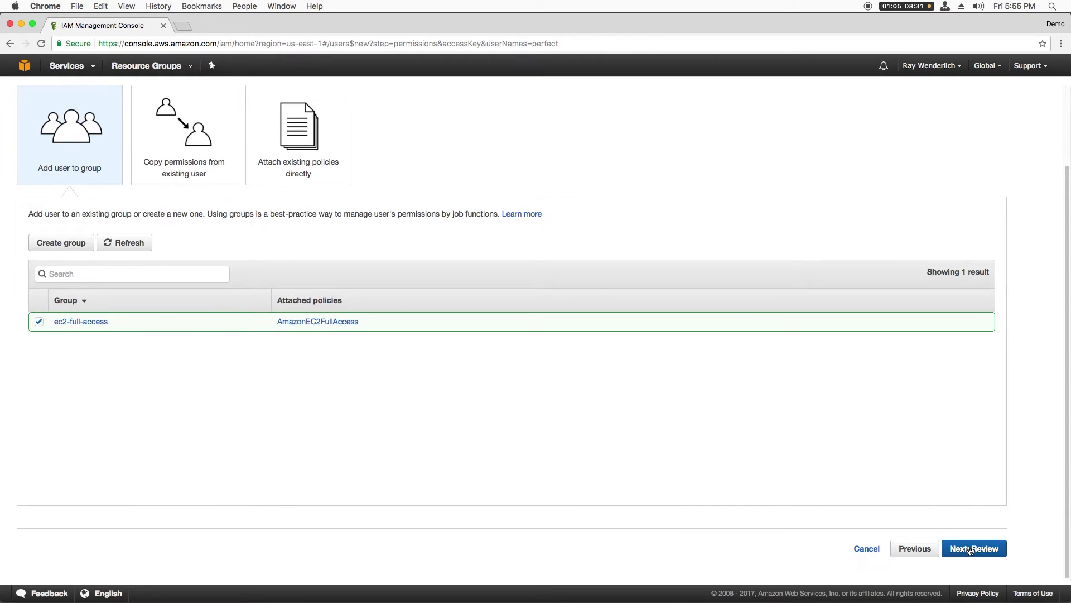
pyautogui.click(973, 548)
pyautogui.click(982, 378)
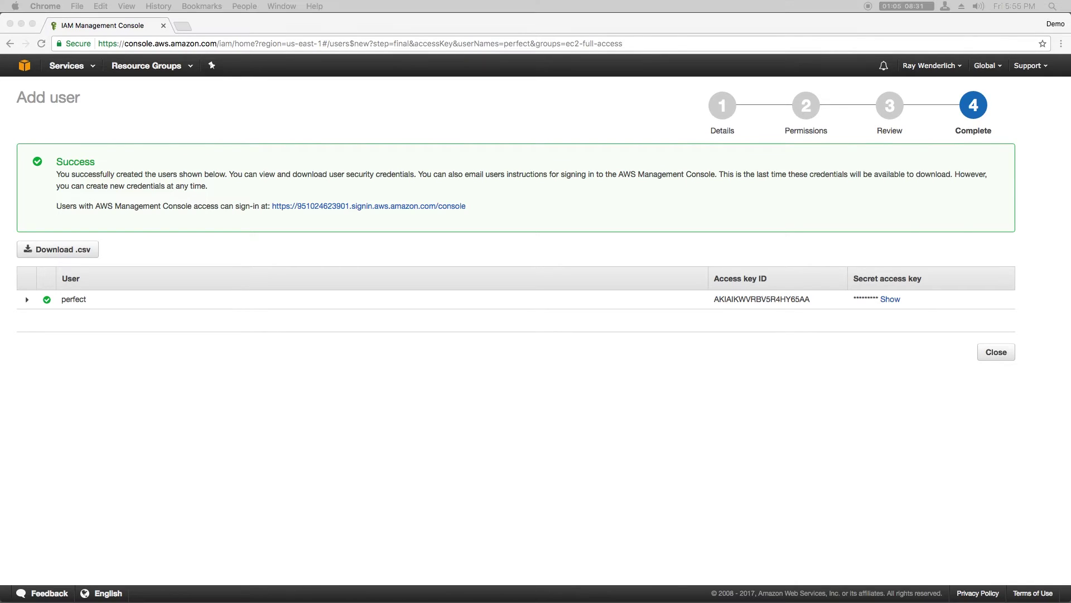
# - Copy the new user's access key ID and begin the aws configure command in Terminal
pyautogui.doubleClick(781, 299)
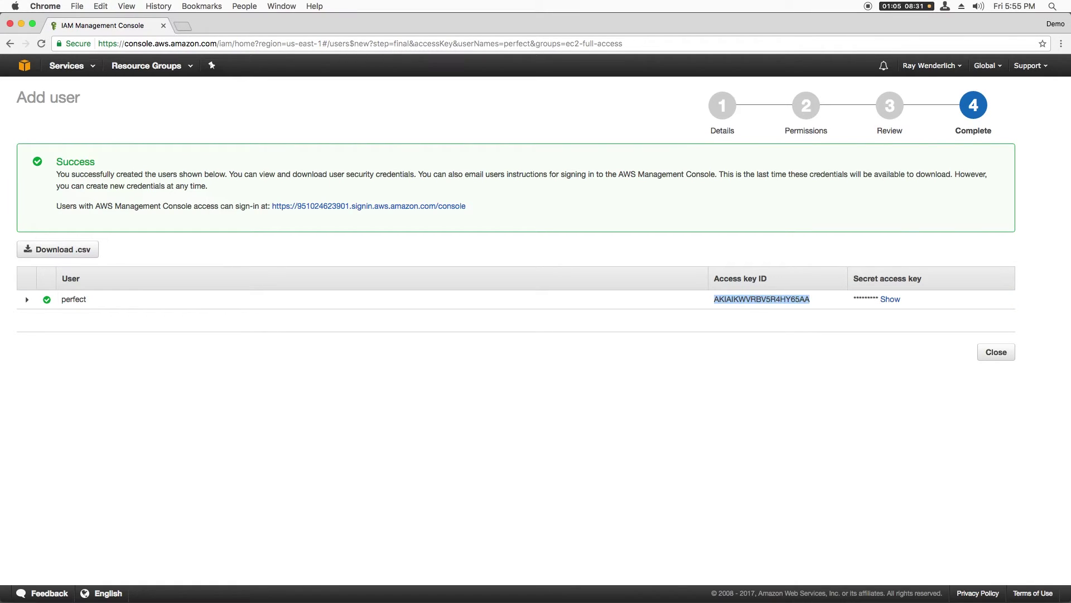
pyautogui.press('super+Tab')
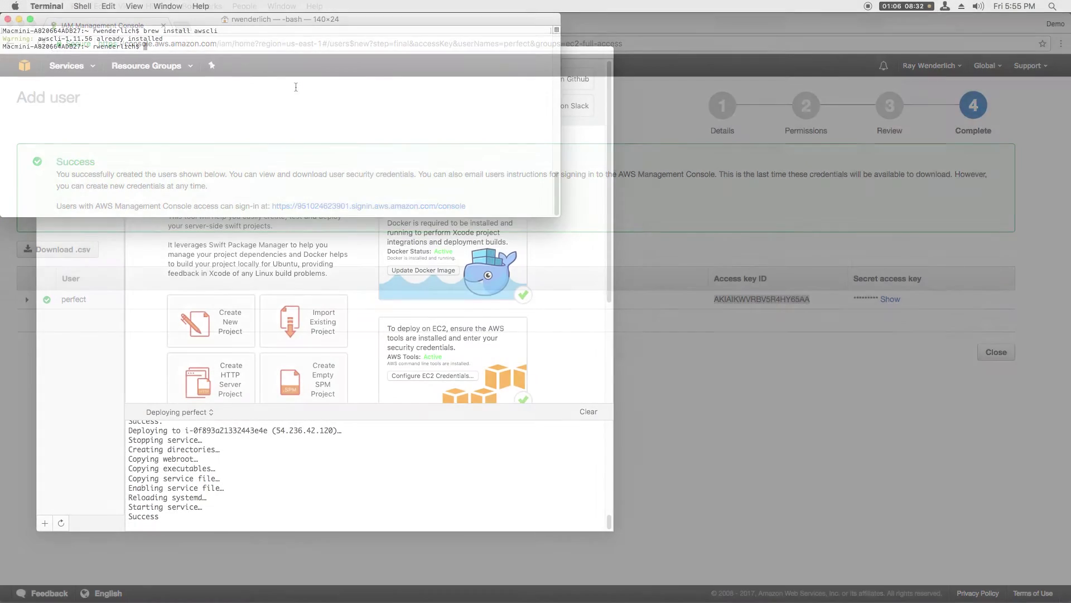
pyautogui.write('ws c')
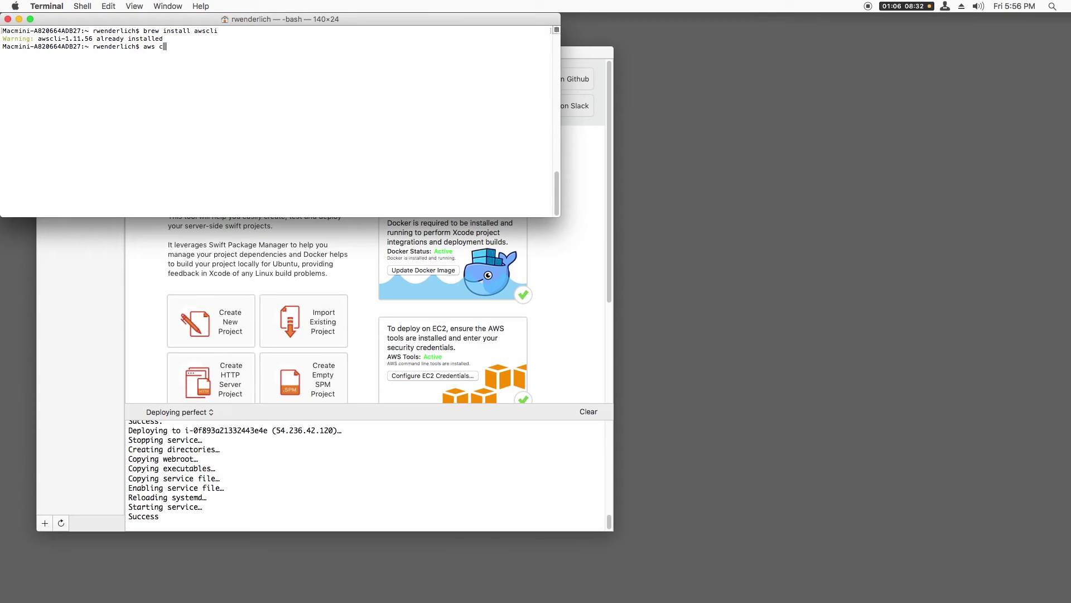
pyautogui.write('onfigure')
# - Run aws configure, then aws ec2 describe-instances to list the isPerfect instance as JSON
pyautogui.press('Return')
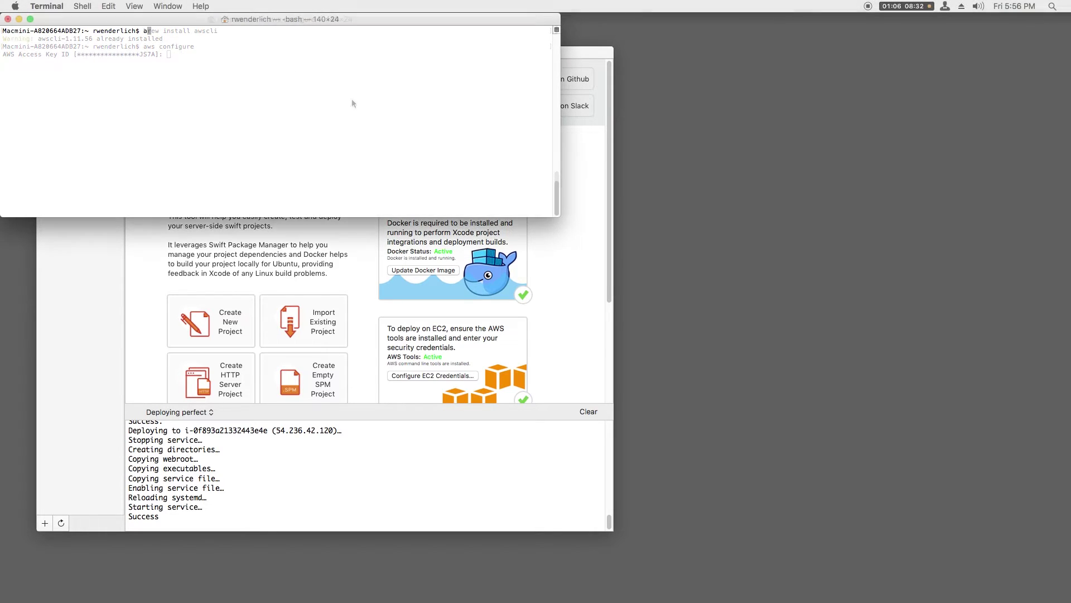
pyautogui.write('aws')
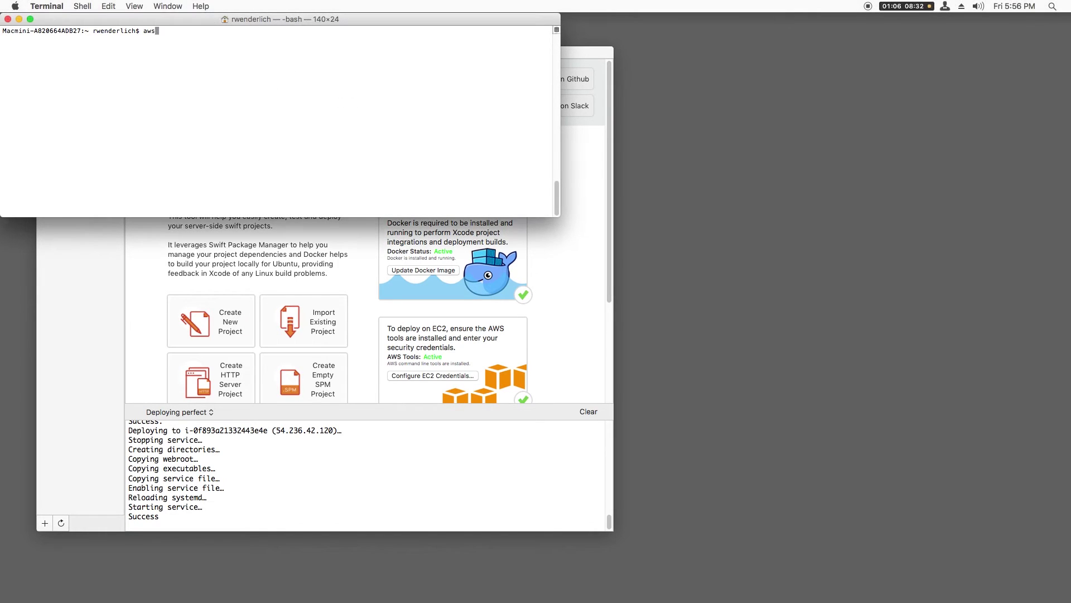
pyautogui.write(' ec2 describe-instances')
pyautogui.press('Return')
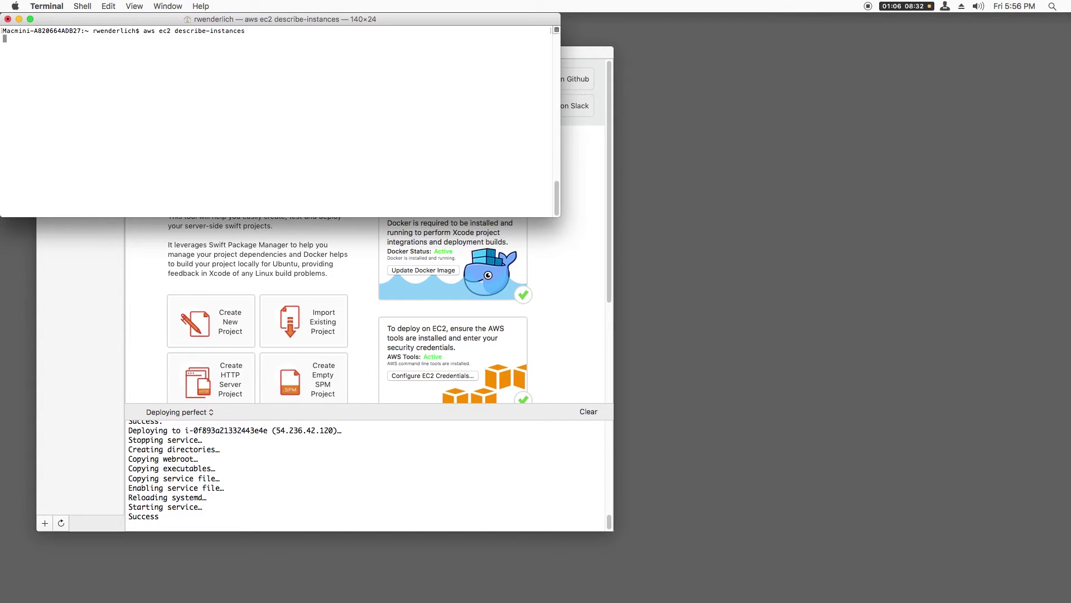
pyautogui.scroll(15, 399, 162)
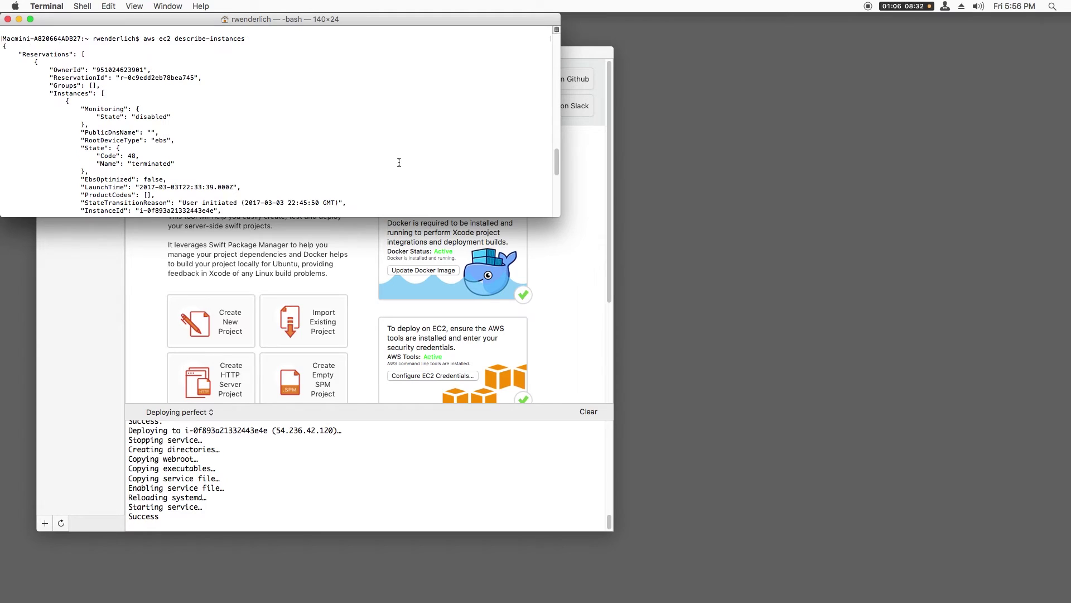
pyautogui.scroll(-15, 399, 163)
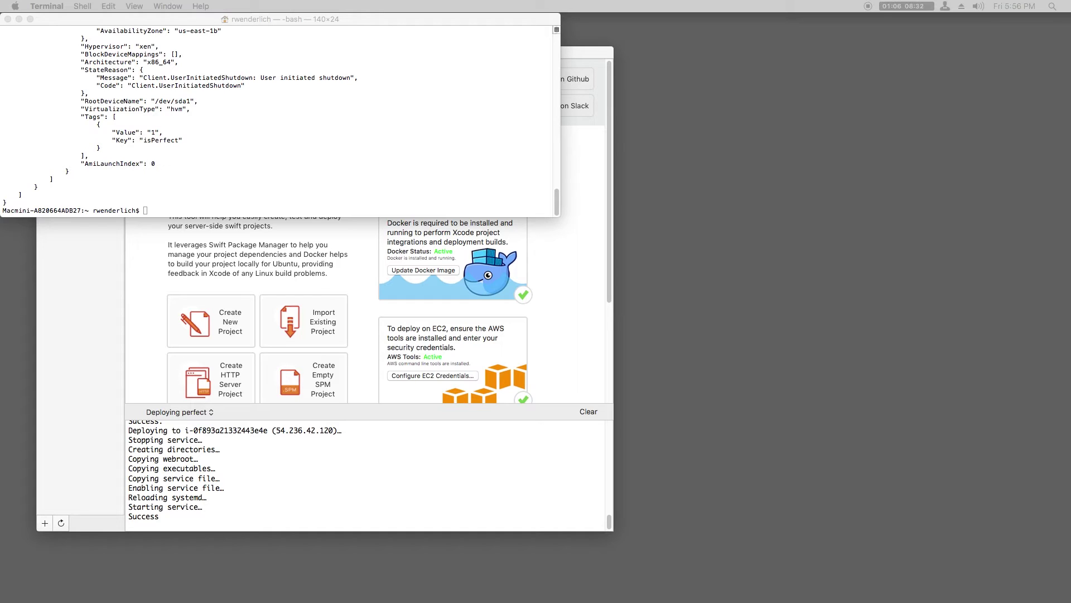
# - Generate the perfect-key RSA key pair in ~/.ssh and import perfect-key.pub into EC2
pyautogui.write('ssh')
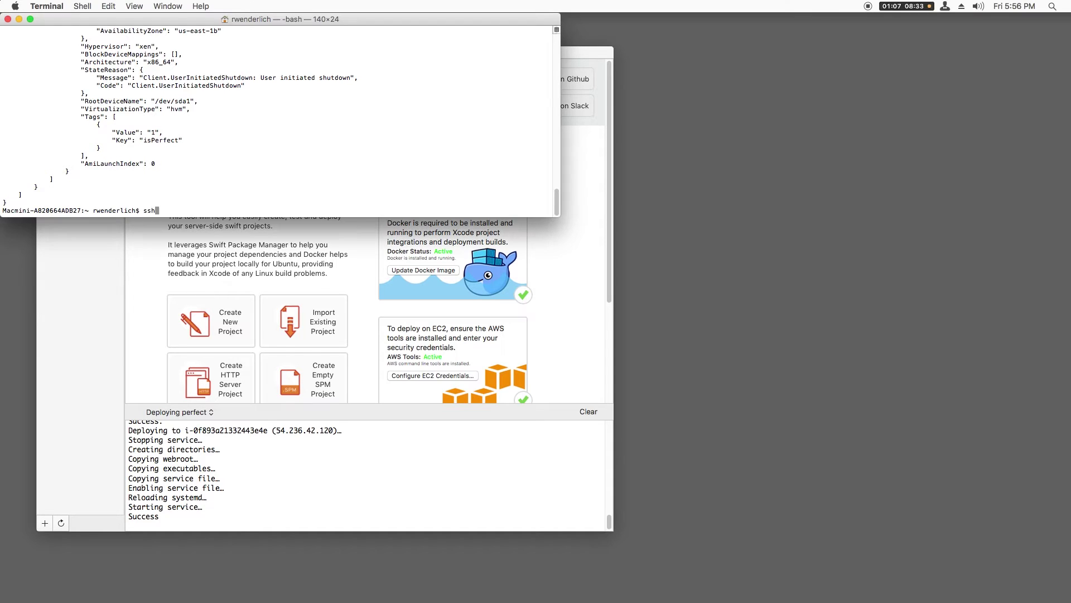
pyautogui.write('-keygen -t rsa -C "perfect-key" -f ~/.ssh/perfect-key')
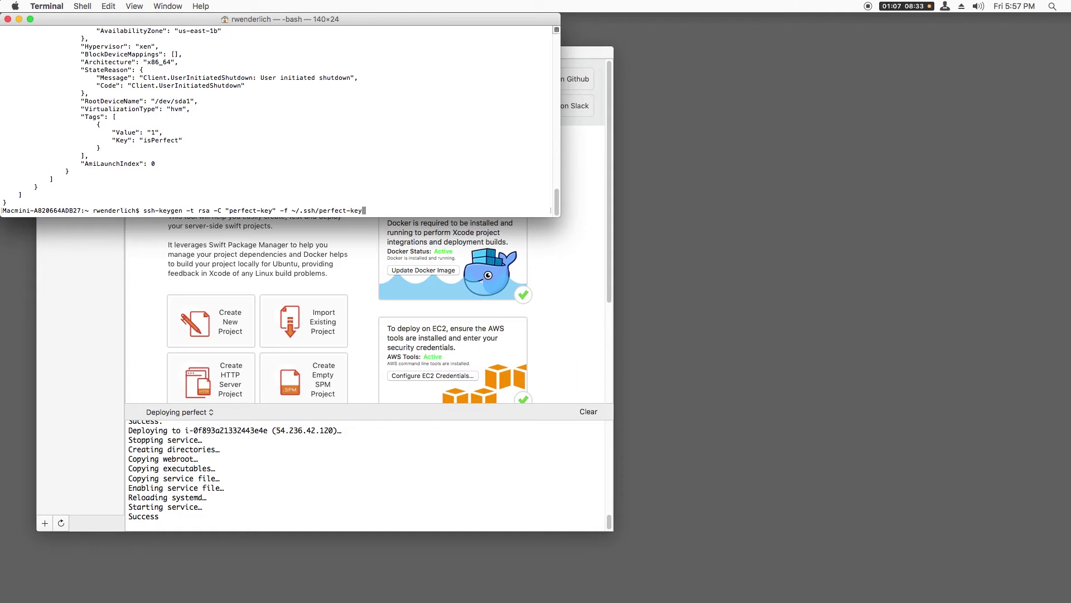
pyautogui.press('Return')
pyautogui.press('Return')
pyautogui.press('Return')
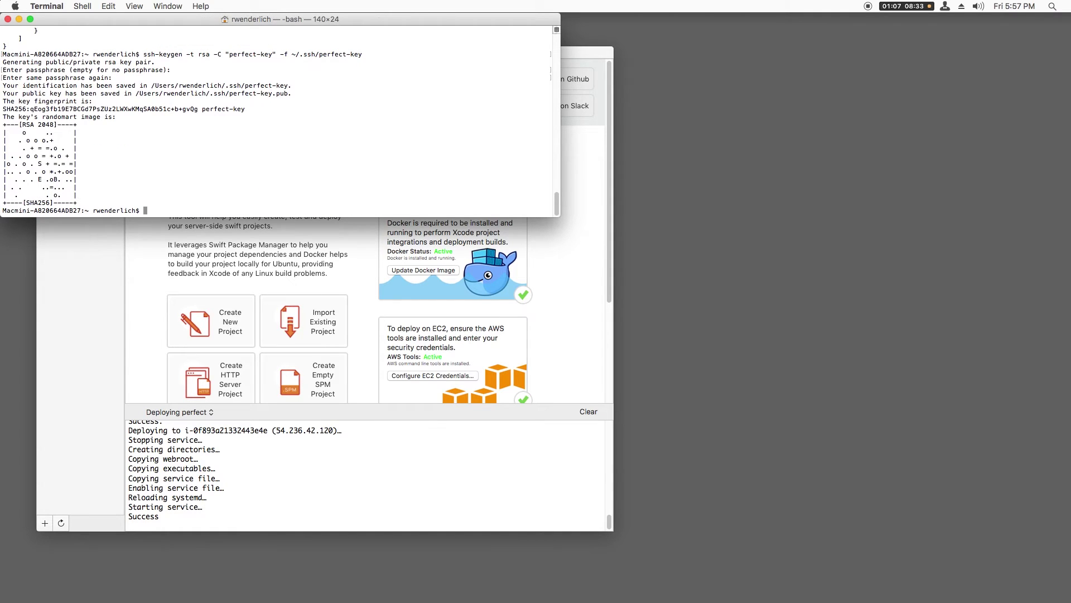
pyautogui.write('aws ec2 import-key-pair --key-name "perfect-key" --public-key-material file://$HOME/.ssh/perf')
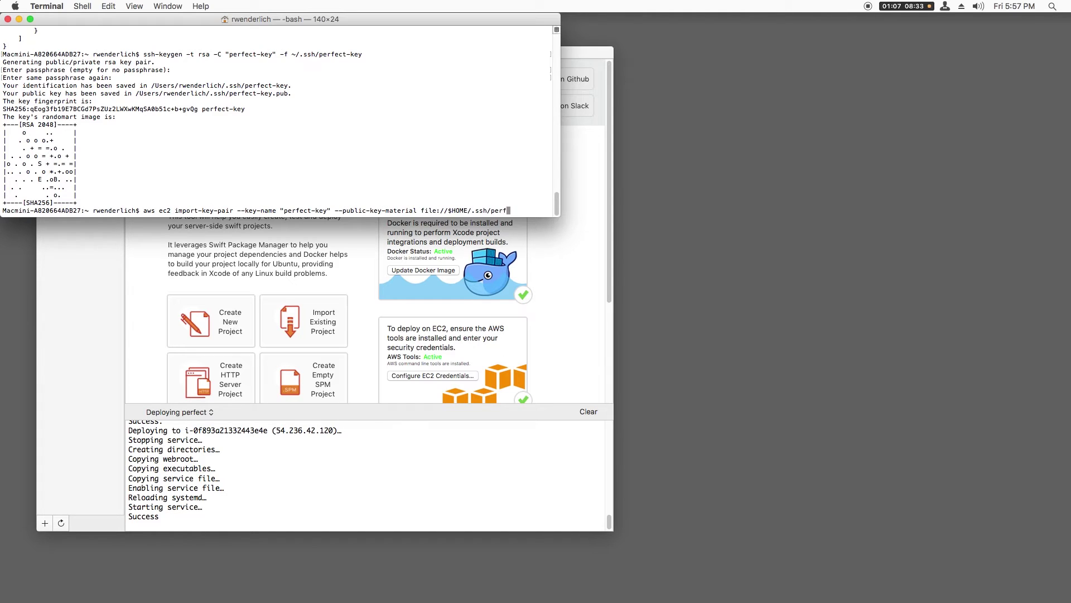
pyautogui.press('Tab')
pyautogui.write('.pub')
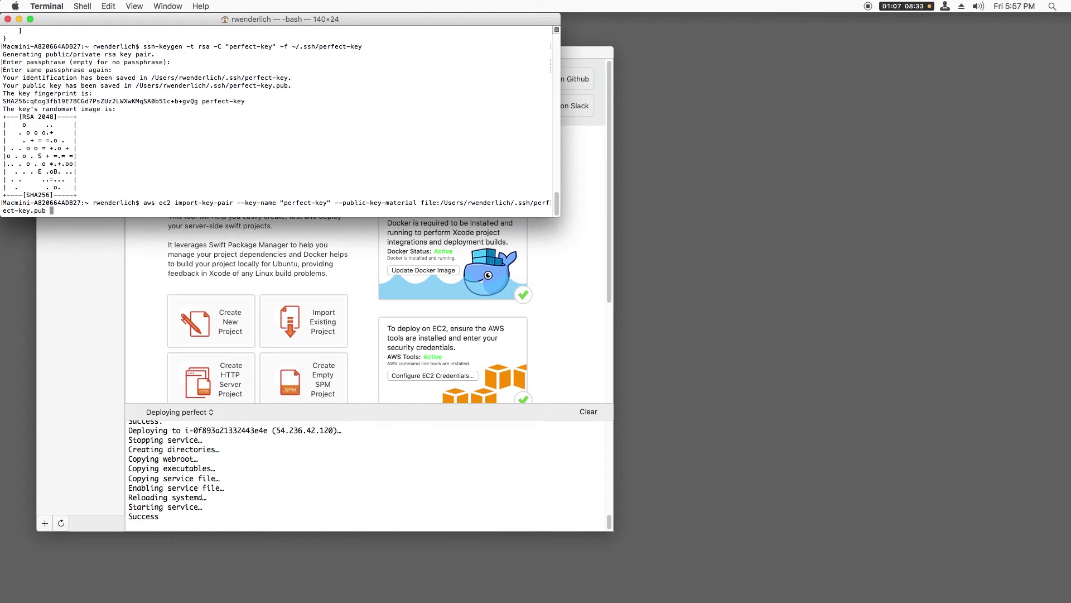
pyautogui.press('Return')
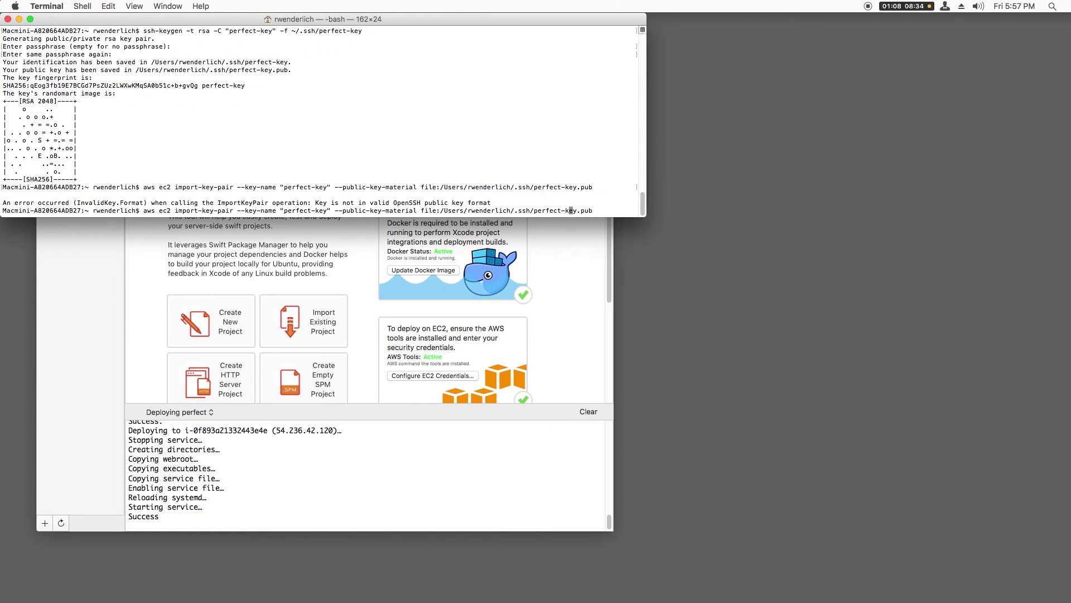
# - Rerun the perfect-key import with the corrected $HOME path to the public key
pyautogui.press('BackSpace')
pyautogui.press('BackSpace')
pyautogui.press('BackSpace')
pyautogui.press('BackSpace')
pyautogui.press('BackSpace')
pyautogui.press('BackSpace')
pyautogui.press('BackSpace')
pyautogui.press('BackSpace')
pyautogui.press('BackSpace')
pyautogui.press('BackSpace')
pyautogui.press('BackSpace')
pyautogui.press('BackSpace')
pyautogui.press('BackSpace')
pyautogui.press('BackSpace')
pyautogui.press('BackSpace')
pyautogui.press('BackSpace')
pyautogui.press('BackSpace')
pyautogui.write('/$HOME')
pyautogui.press('Right')
pyautogui.press('Right')
pyautogui.press('Return')
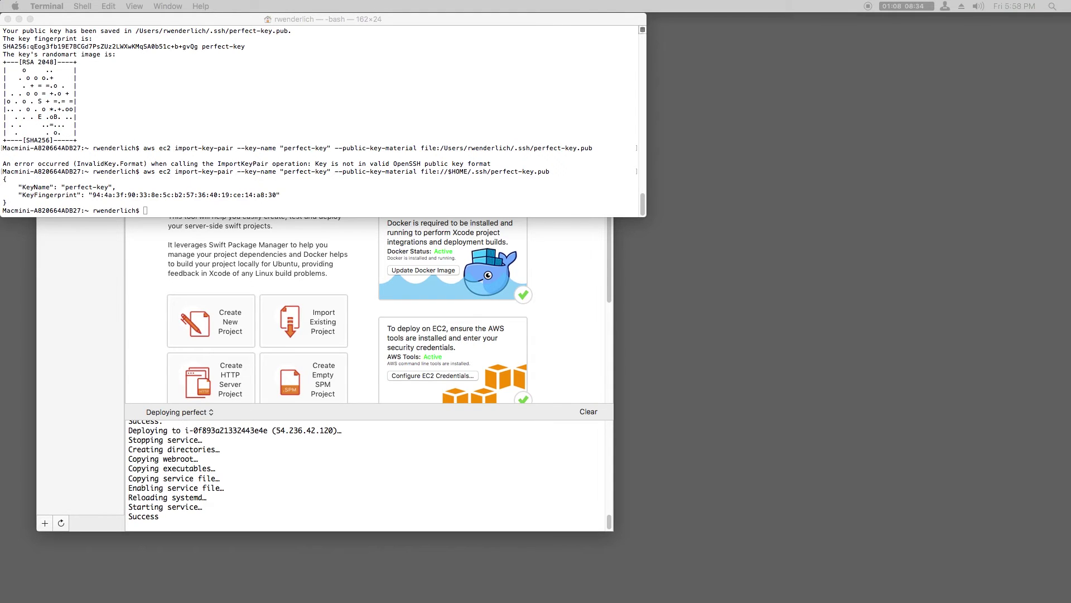
pyautogui.hotkey('ctrl', 'Left')
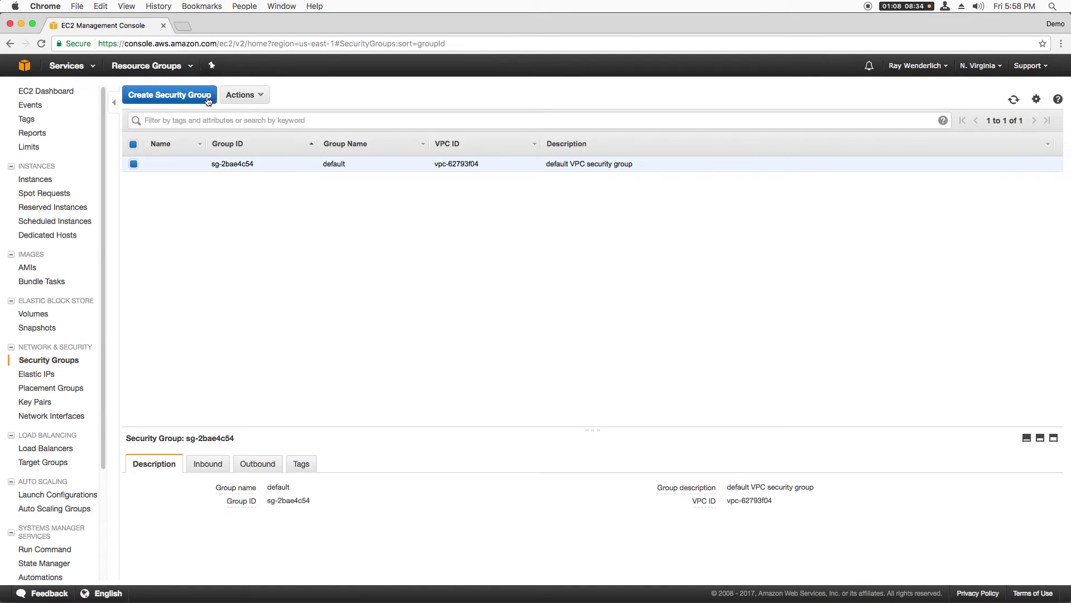
# - Start a new security group named hello-perfect with description '8080 and SSH'
pyautogui.click(170, 95)
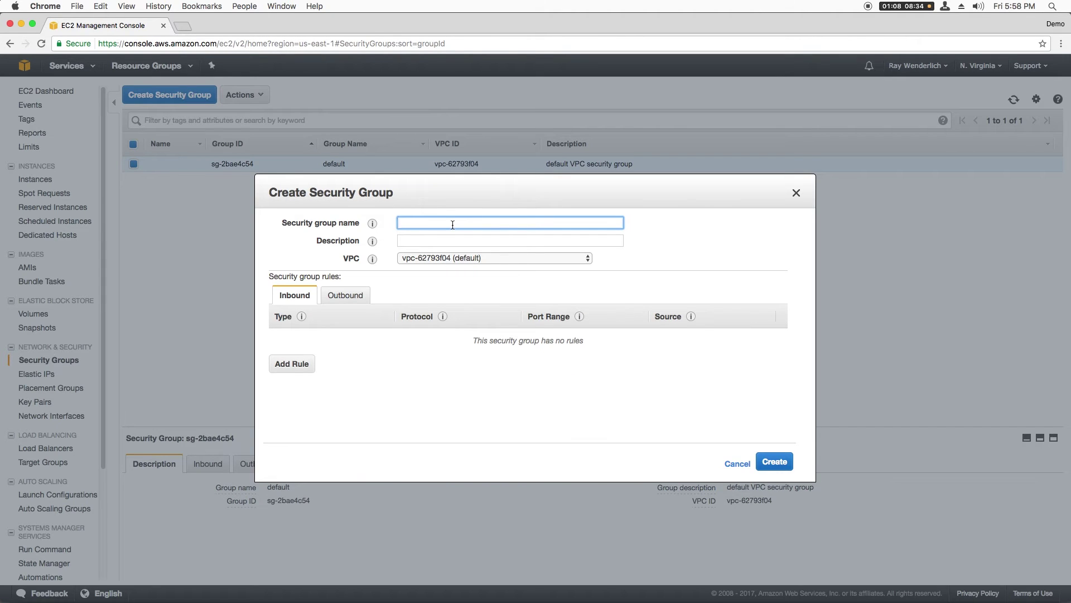
pyautogui.write('hello-perfect')
pyautogui.press('Tab')
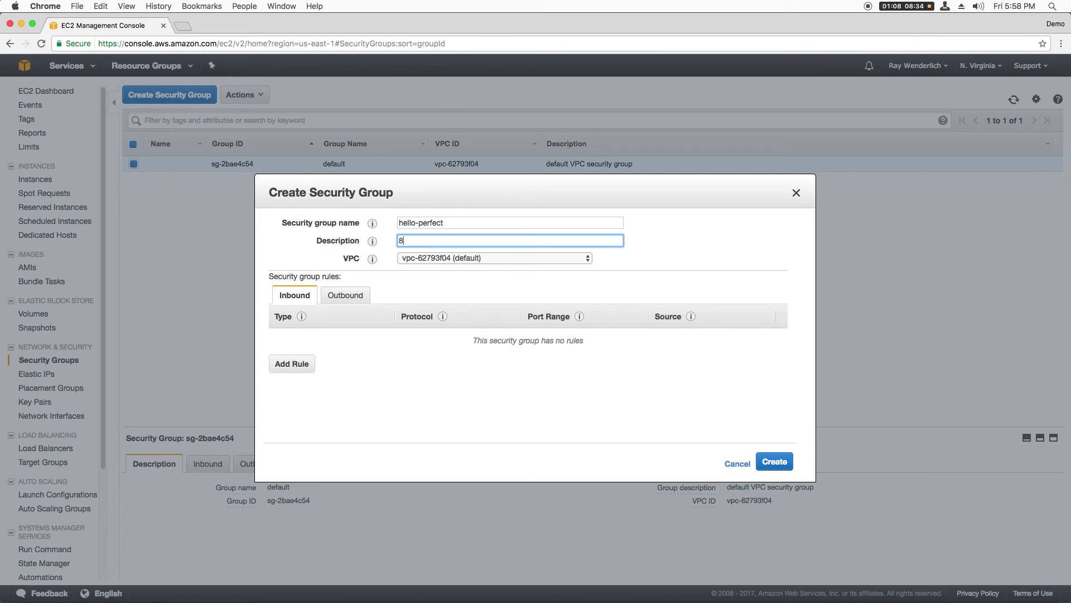
pyautogui.write('8080 and SSH')
# - Add inbound TCP rules for ports 8080 and 22 from Anywhere and create the group
pyautogui.click(301, 364)
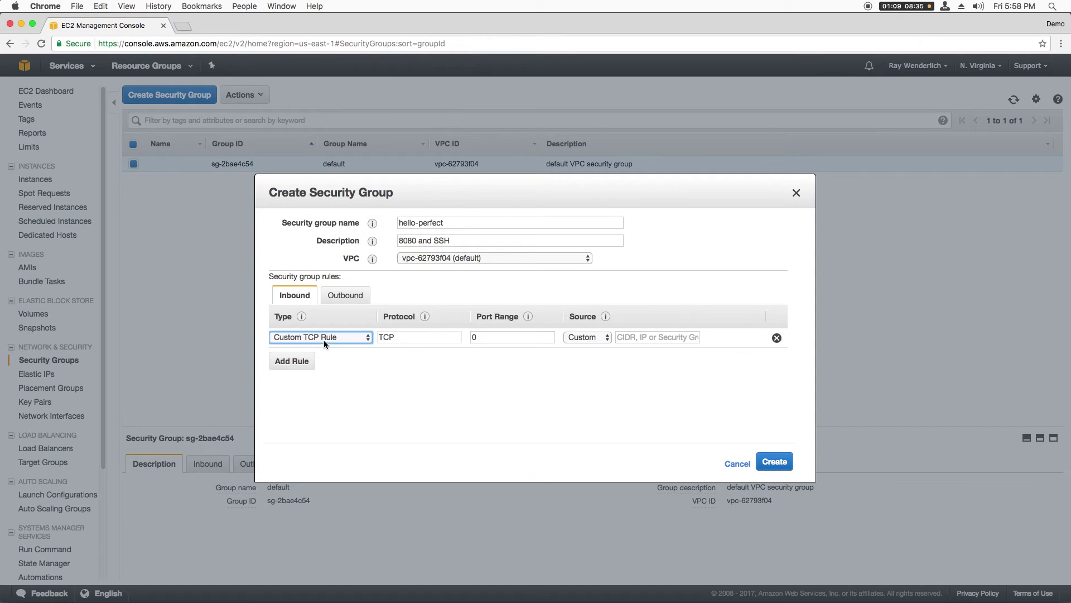
pyautogui.doubleClick(494, 342)
pyautogui.write('8080')
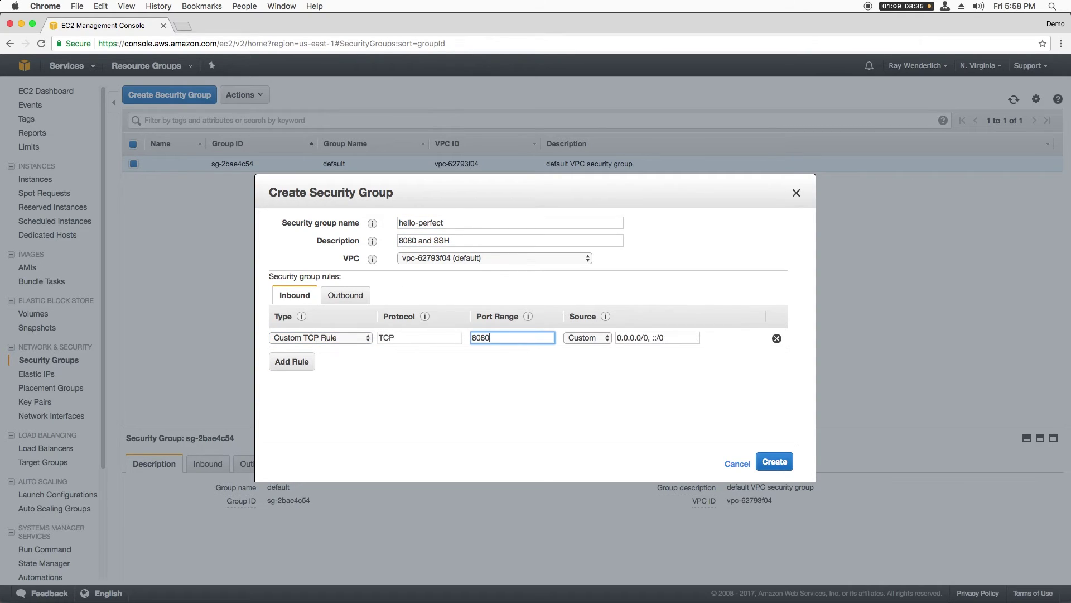
pyautogui.click(591, 345)
pyautogui.click(590, 347)
pyautogui.click(291, 361)
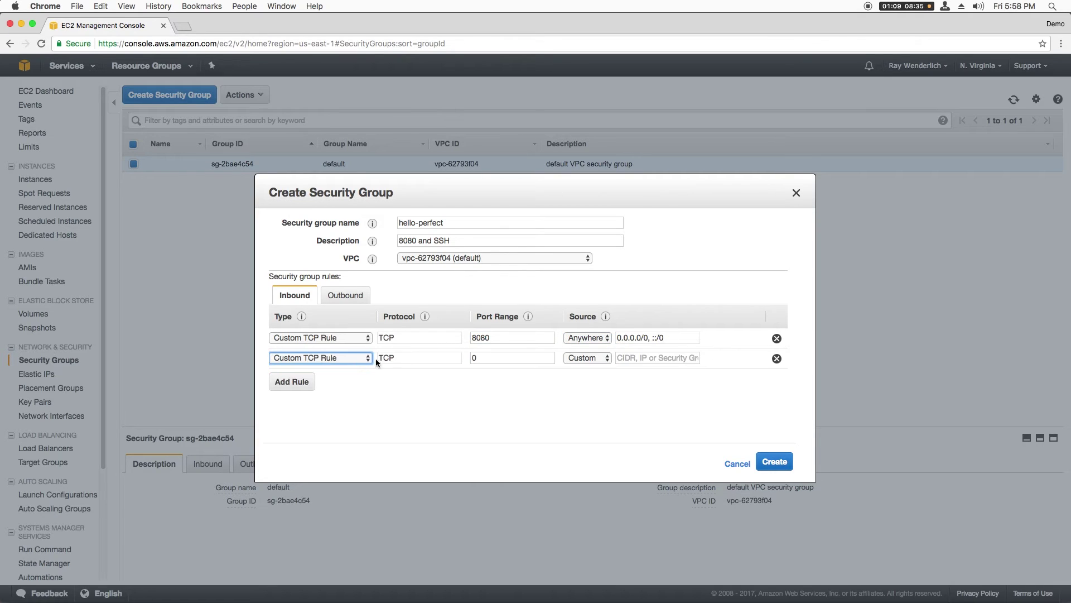
pyautogui.doubleClick(552, 356)
pyautogui.write('22')
pyautogui.click(586, 358)
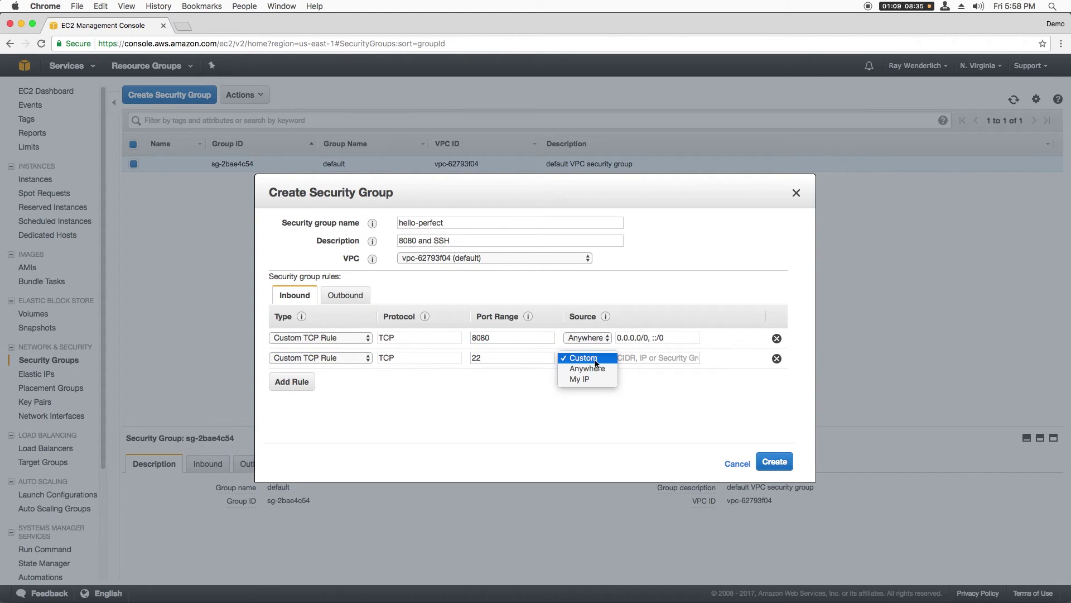
pyautogui.click(591, 370)
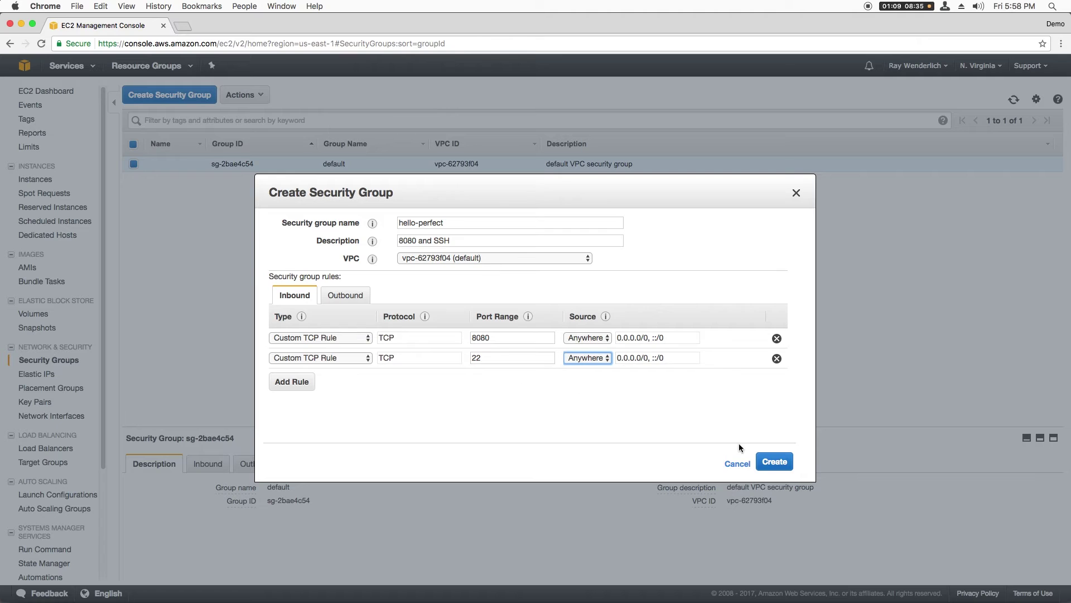
pyautogui.click(774, 461)
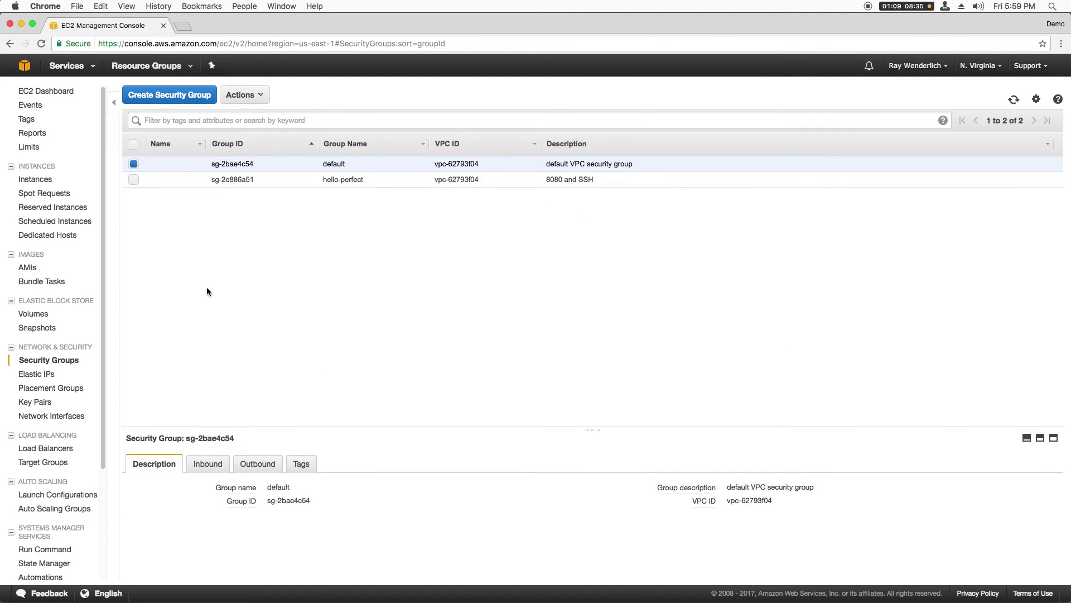
# - In Perfect Assistant, create an EC2 credentials entry named perfect with the access keys
pyautogui.hotkey('ctrl', 'Right')
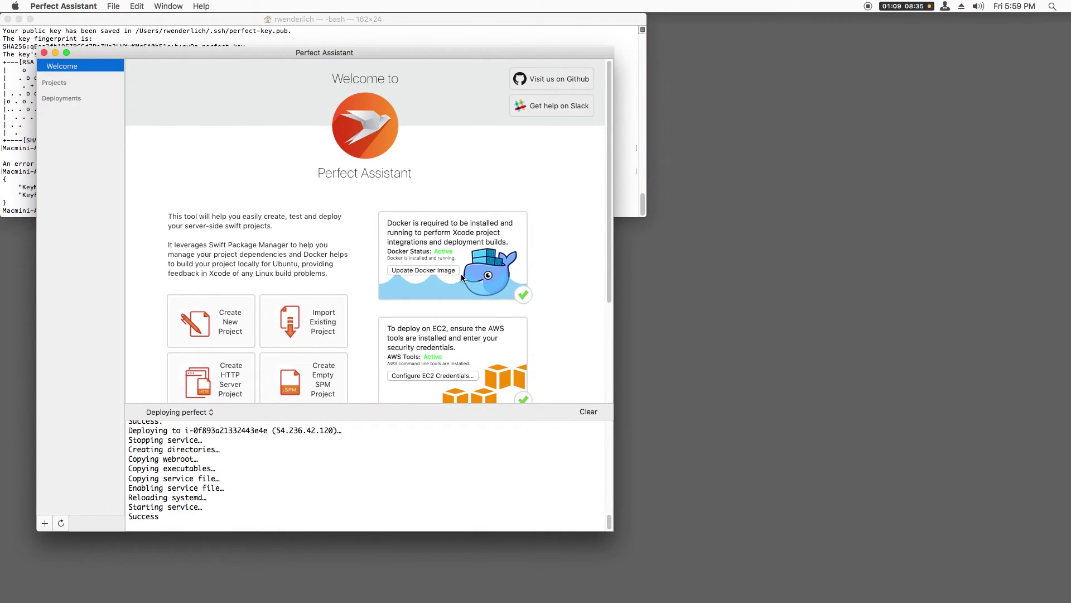
pyautogui.click(433, 376)
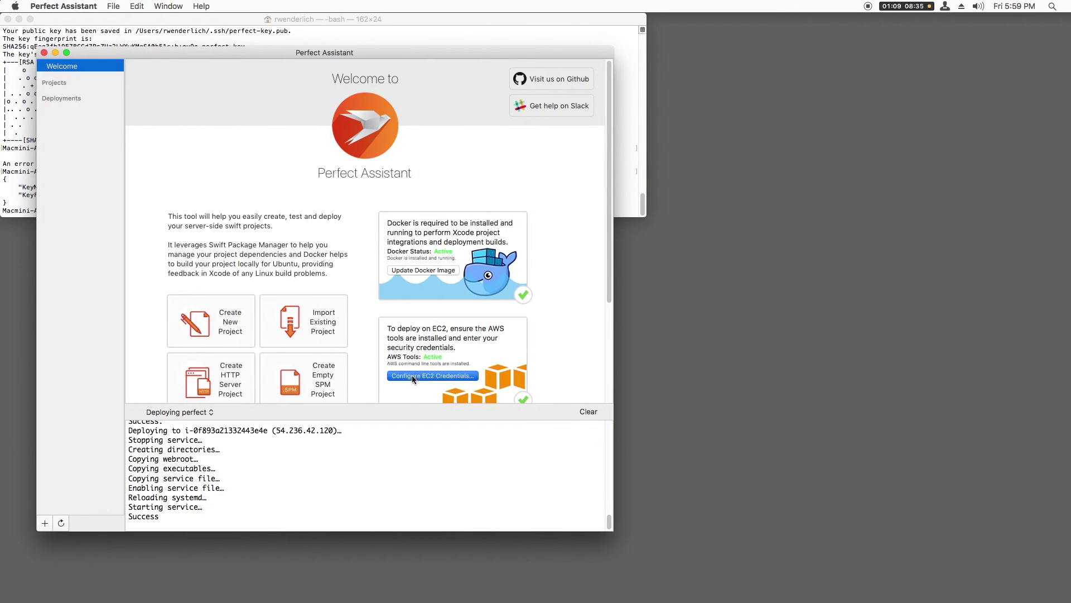
pyautogui.click(454, 425)
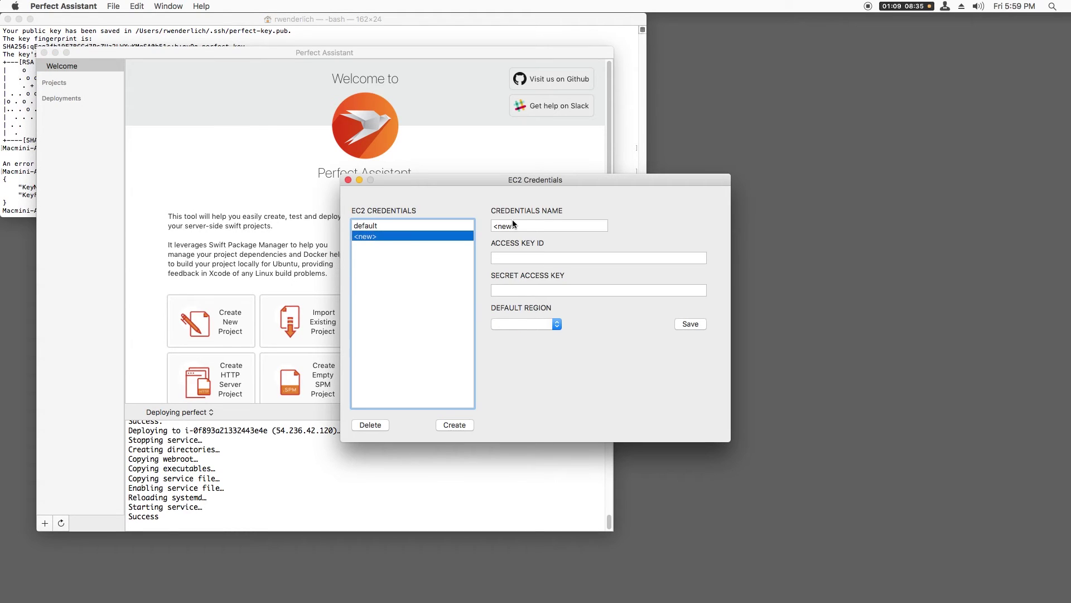
pyautogui.write('perf')
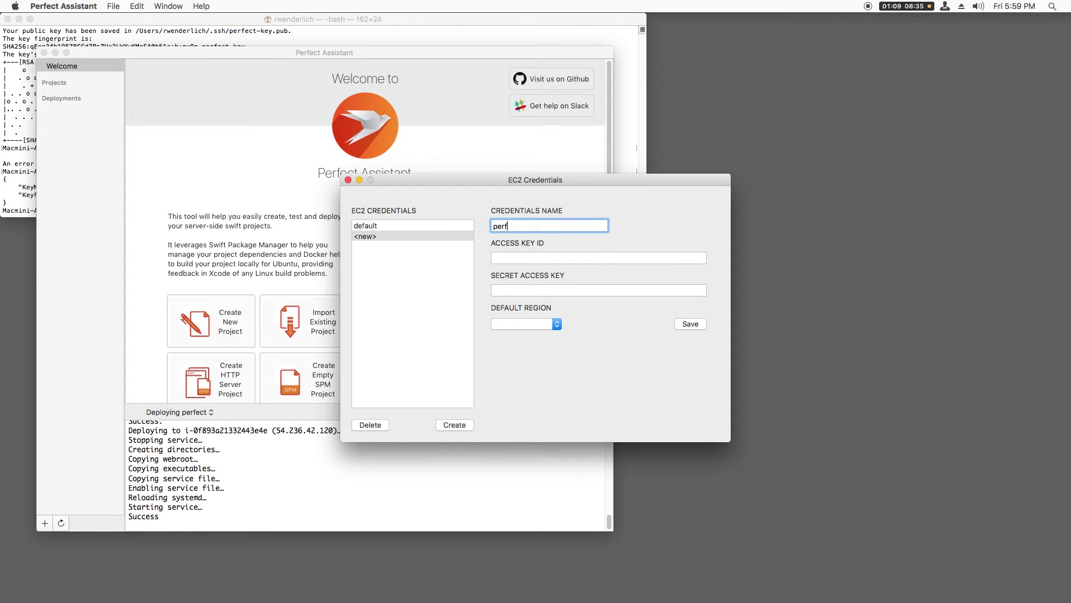
pyautogui.write('ect')
pyautogui.press('Tab')
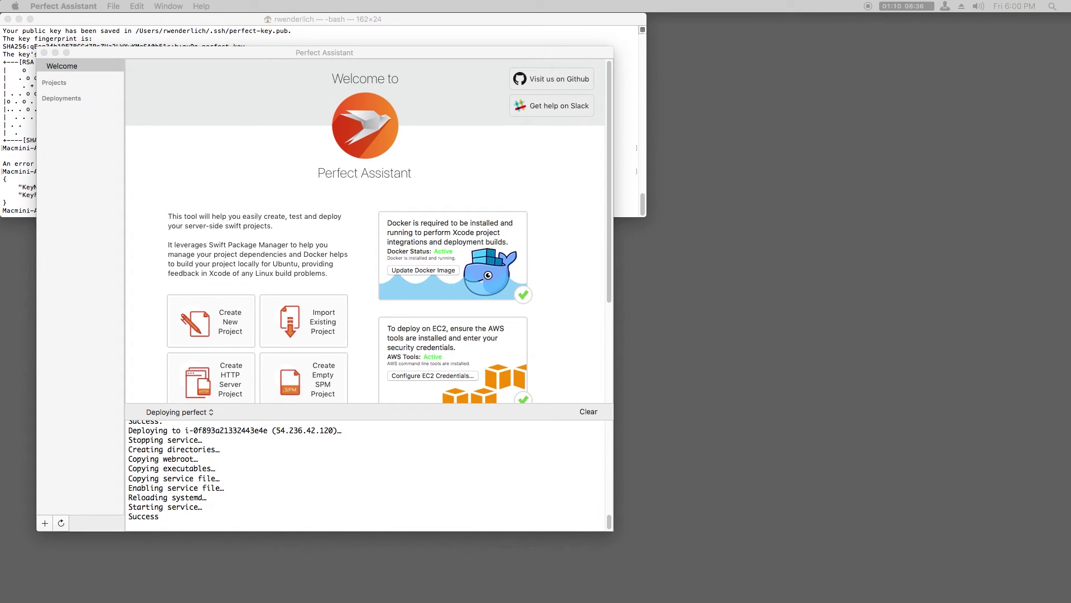
pyautogui.click(63, 83)
# - Create a new project named hello-perfect in the recording folder and save it
pyautogui.click(288, 320)
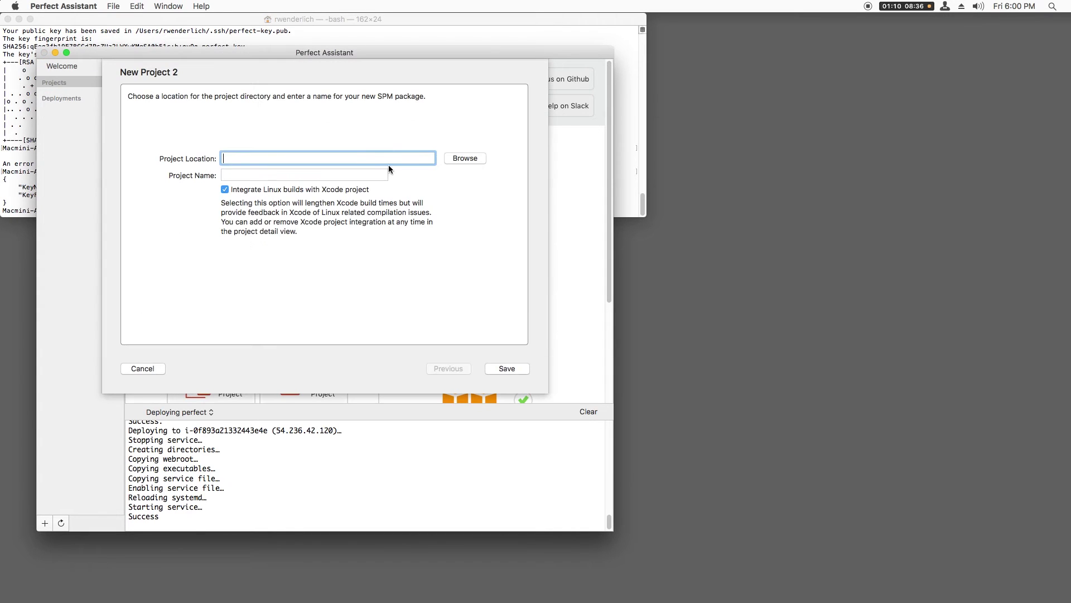
pyautogui.click(465, 158)
pyautogui.click(534, 109)
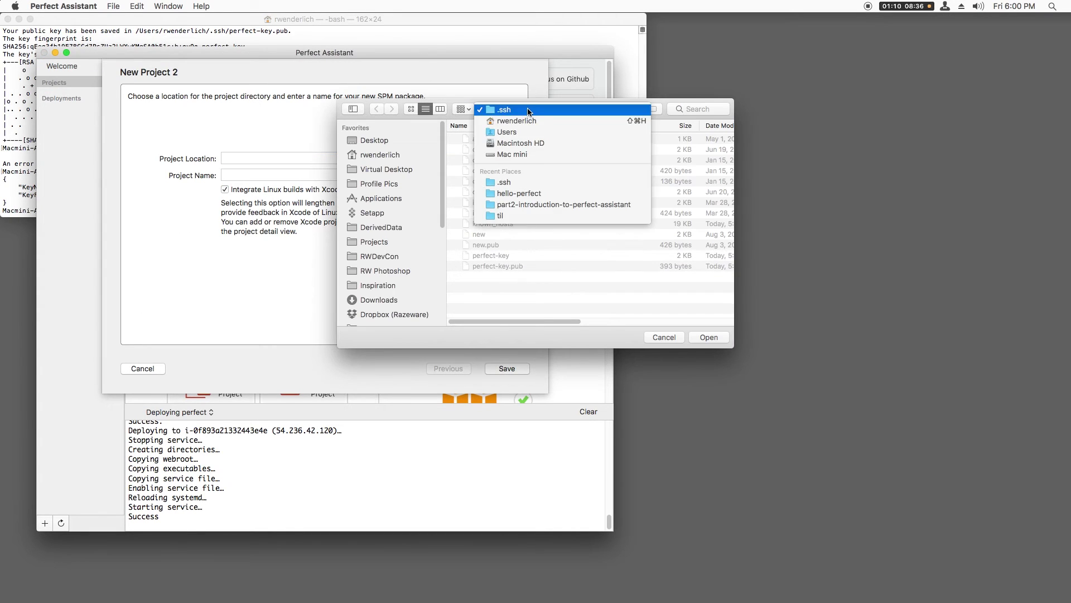
pyautogui.click(443, 207)
pyautogui.doubleClick(595, 216)
pyautogui.click(709, 337)
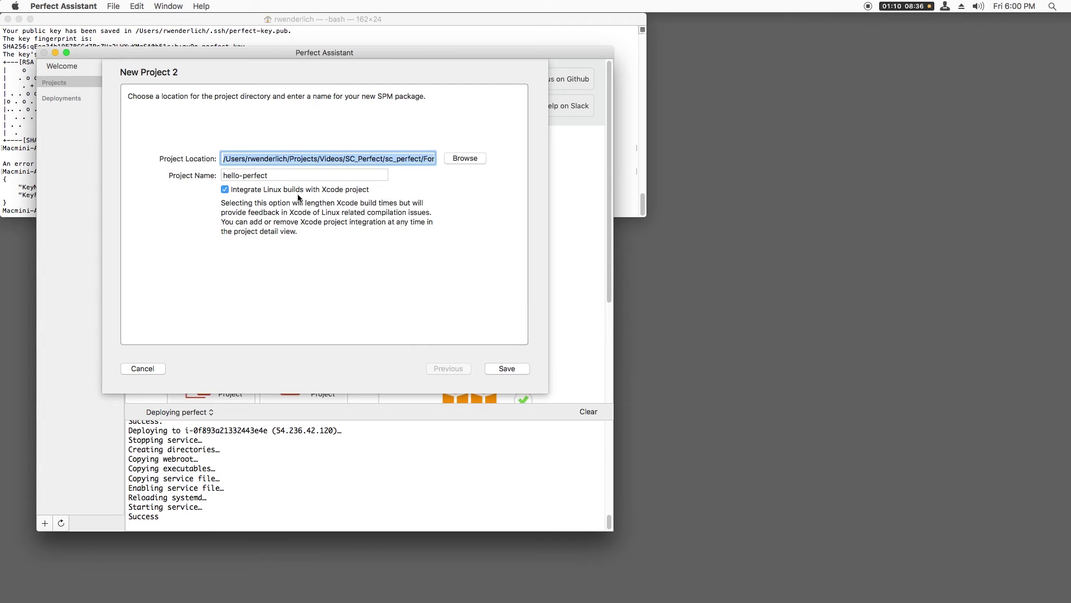
pyautogui.press('Return')
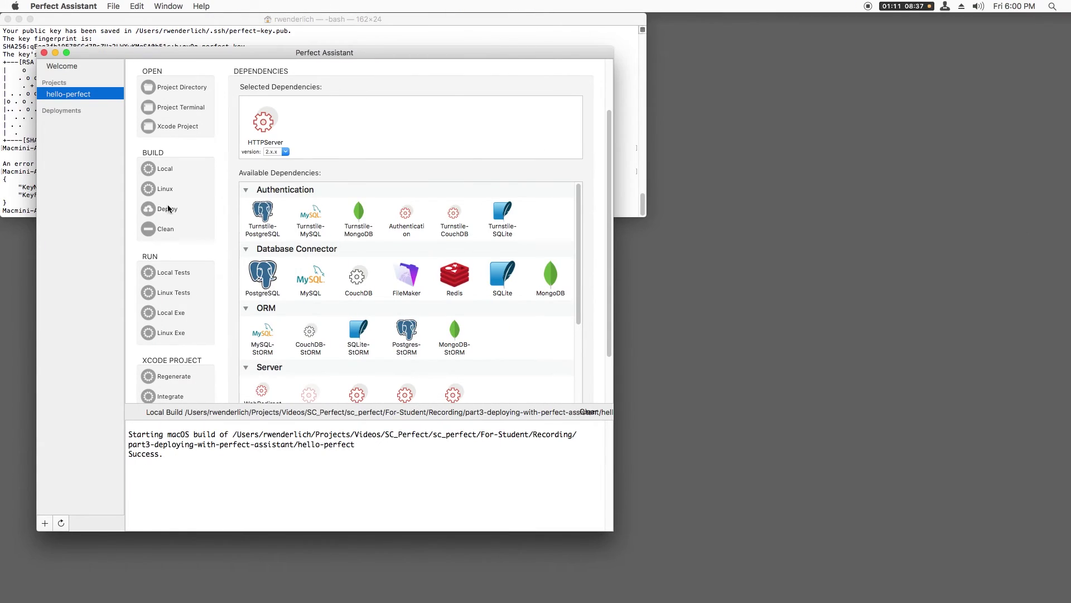
pyautogui.click(174, 207)
# - Start a new EC2 deployment configuration named 'perfect' using the perfect EC2 credentials
pyautogui.click(386, 100)
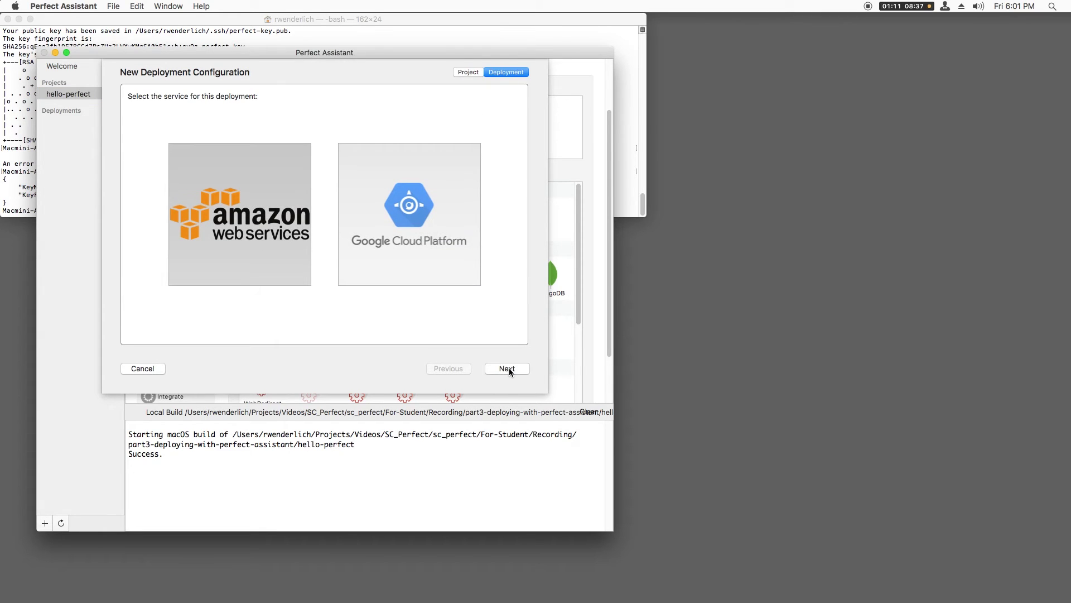
pyautogui.click(507, 369)
pyautogui.click(294, 139)
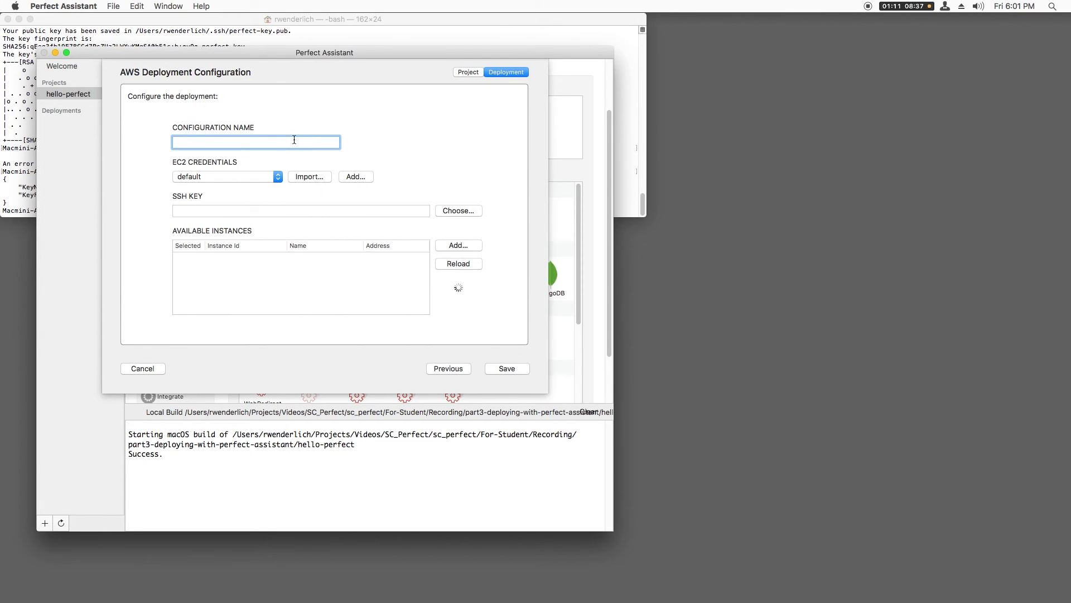
pyautogui.write('perfect')
pyautogui.click(268, 177)
pyautogui.click(259, 188)
# - Set the deployment's SSH key to ~/.ssh/perfect-key
pyautogui.click(454, 212)
pyautogui.click(379, 154)
pyautogui.scroll(-5, 507, 259)
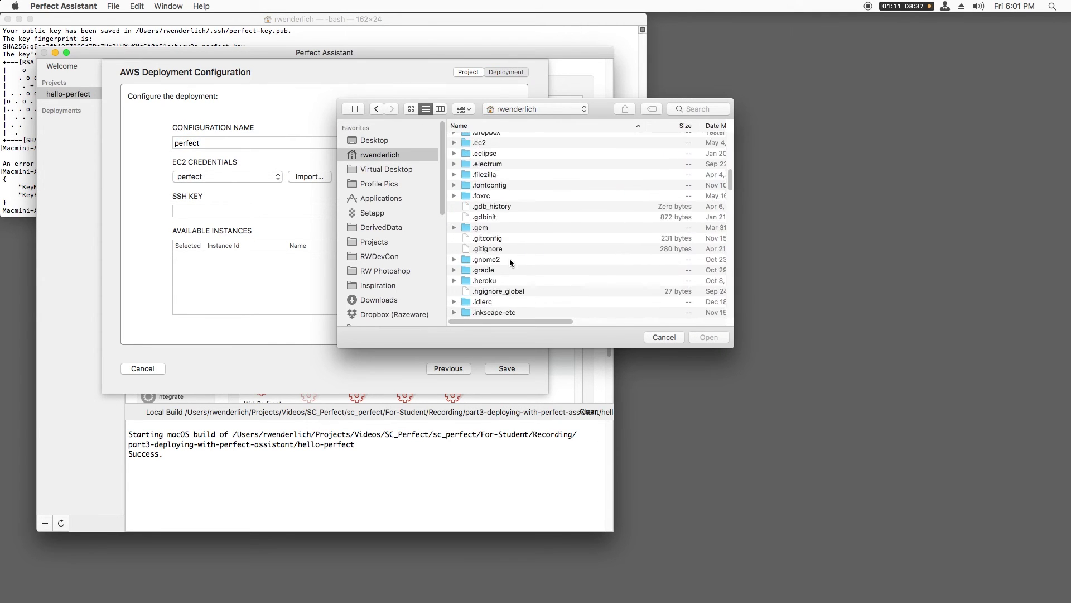
pyautogui.scroll(-3, 510, 259)
pyautogui.doubleClick(502, 258)
pyautogui.doubleClick(497, 254)
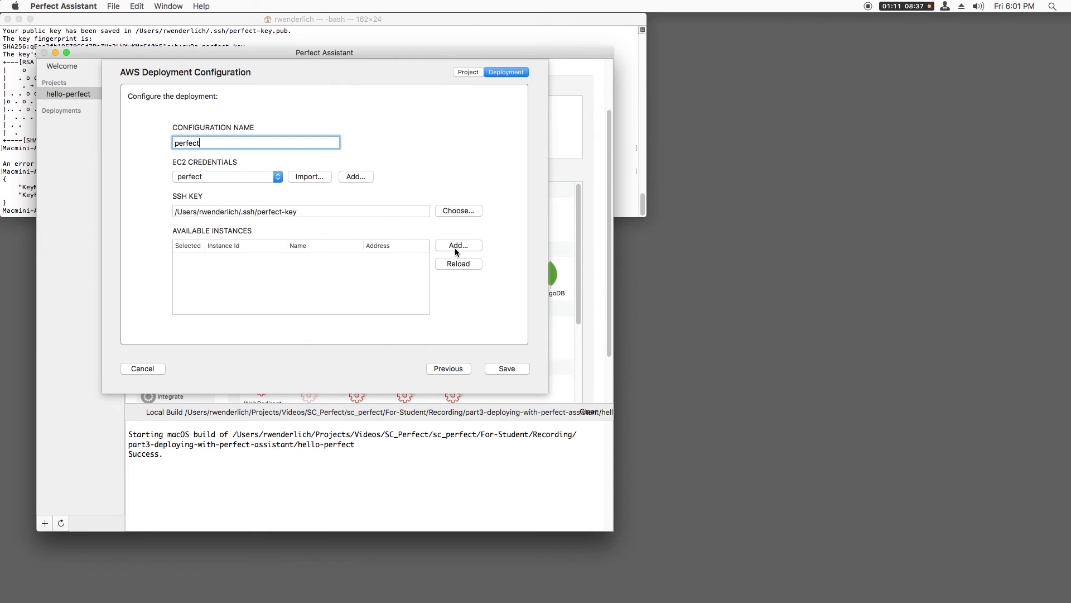
pyautogui.click(455, 249)
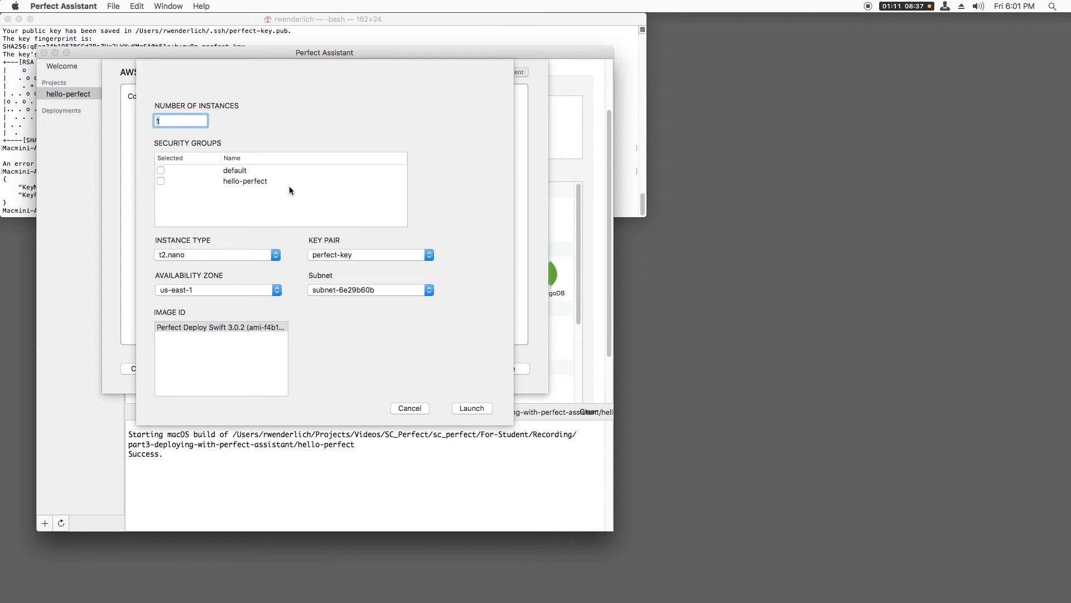
# - Launch a new t2.micro instance in the hello-perfect security group
pyautogui.click(161, 181)
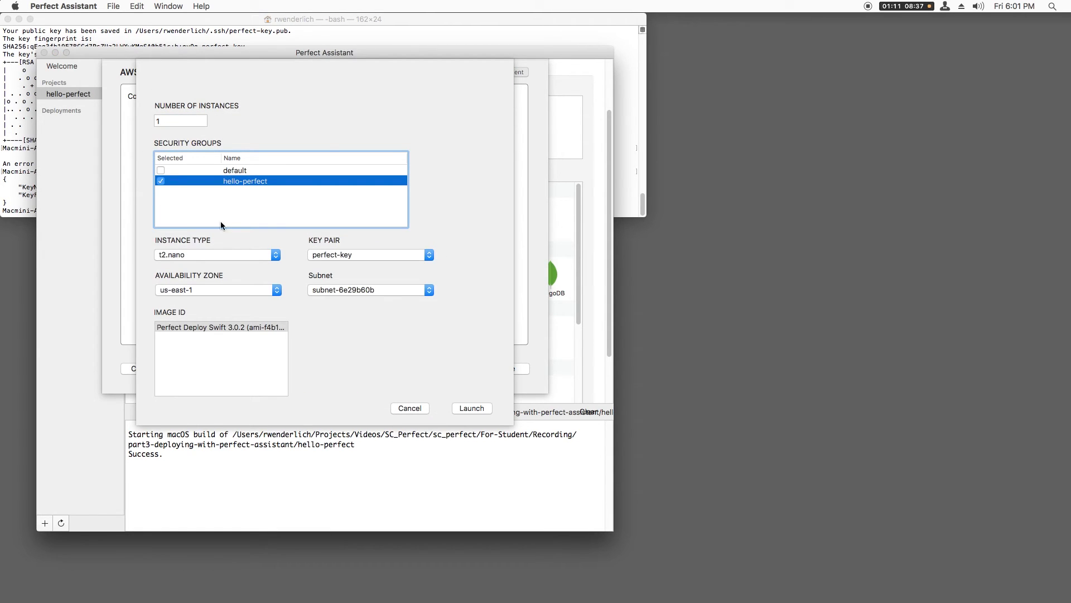
pyautogui.click(210, 256)
pyautogui.click(207, 267)
pyautogui.click(470, 408)
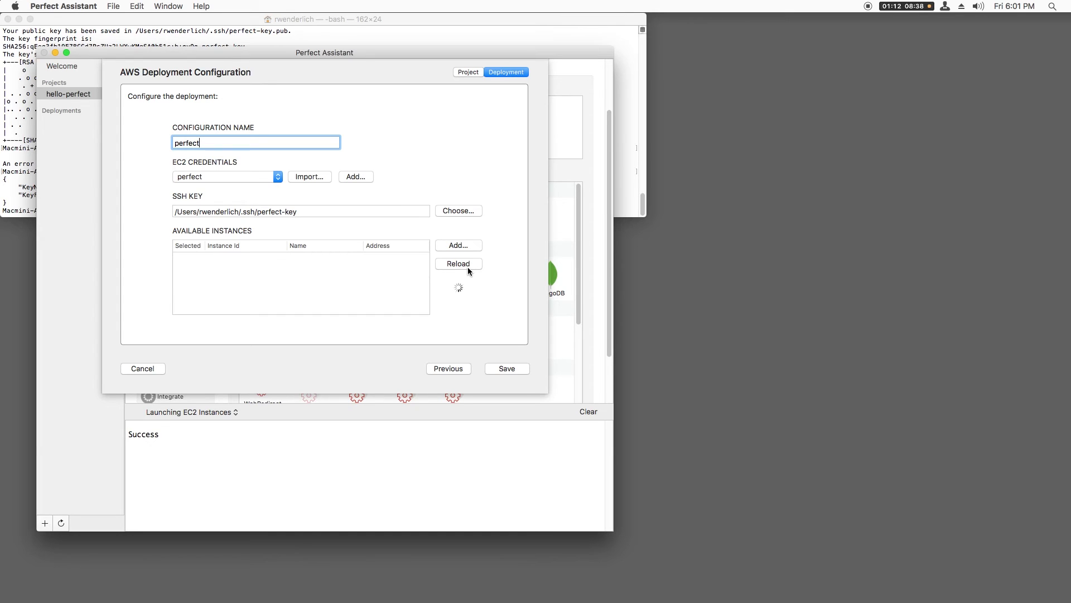
# - Tick the newly launched instance, check it in the EC2 instances list, and save the deployment
pyautogui.click(189, 258)
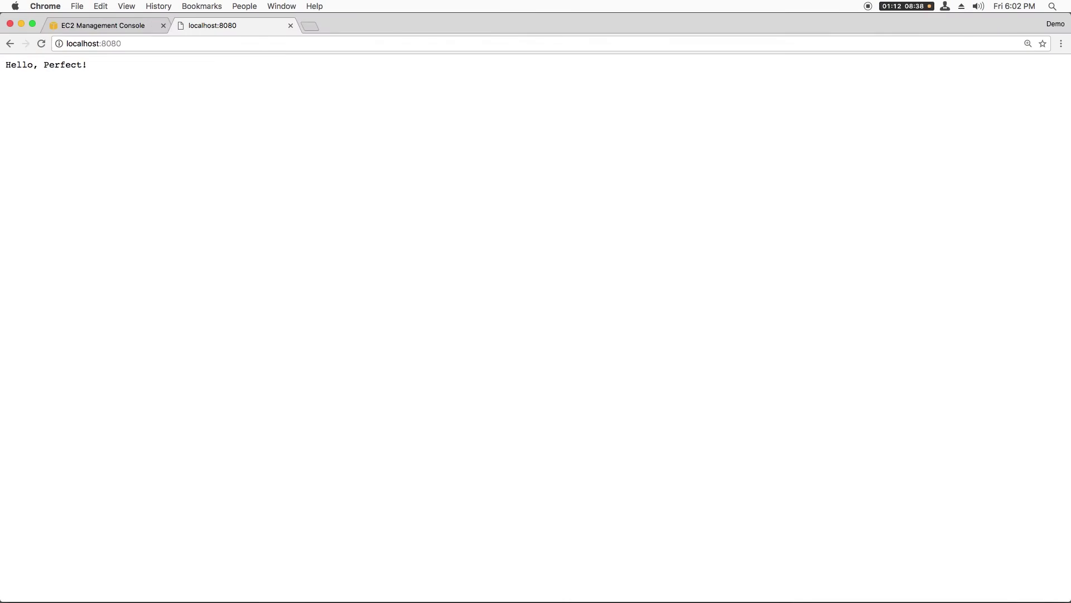
pyautogui.click(103, 25)
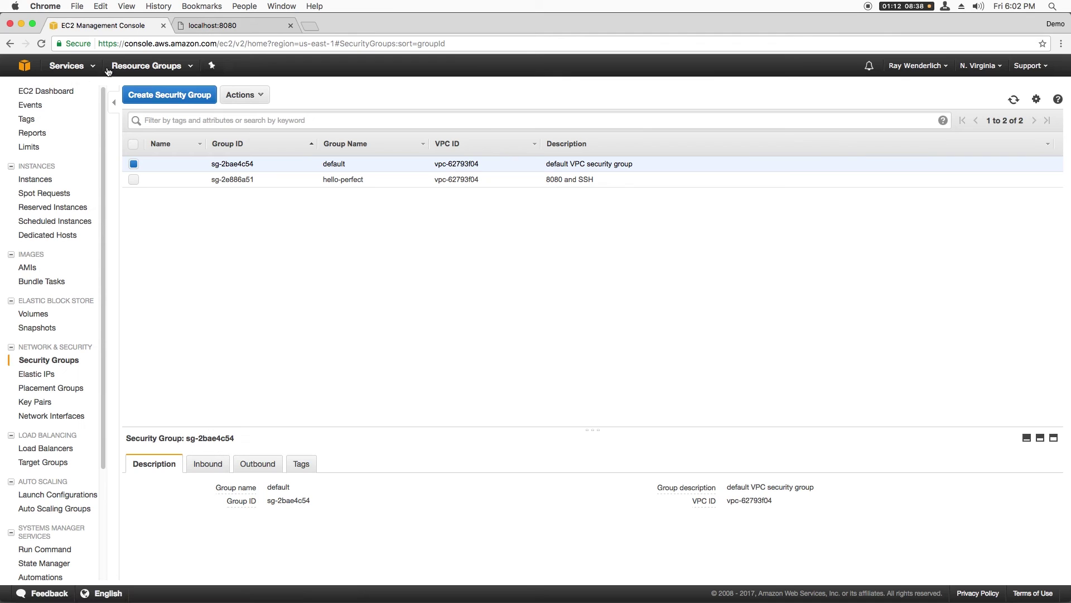
pyautogui.click(49, 180)
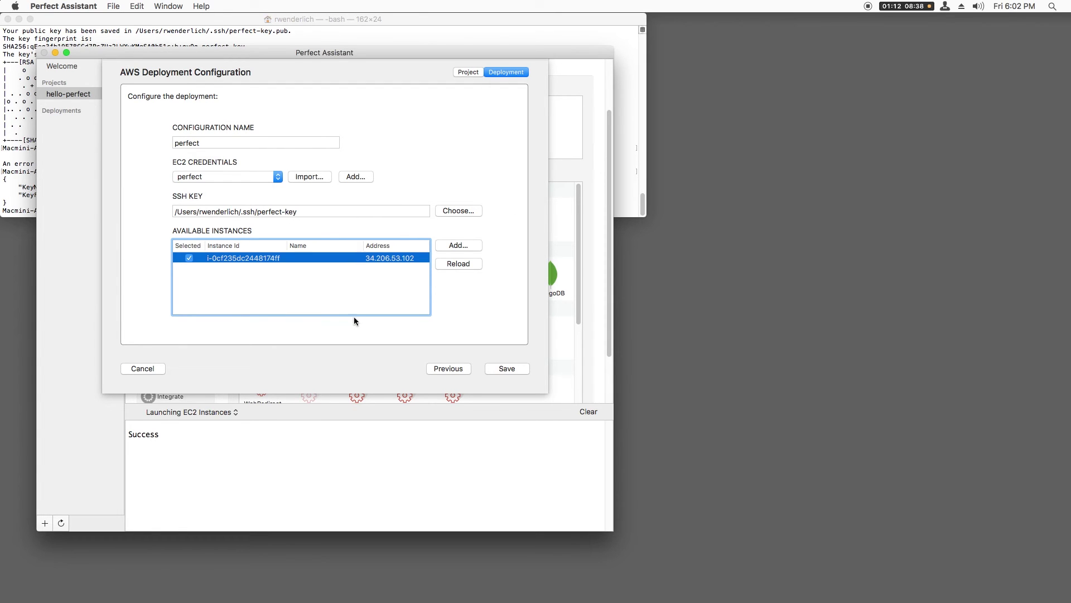
pyautogui.click(520, 369)
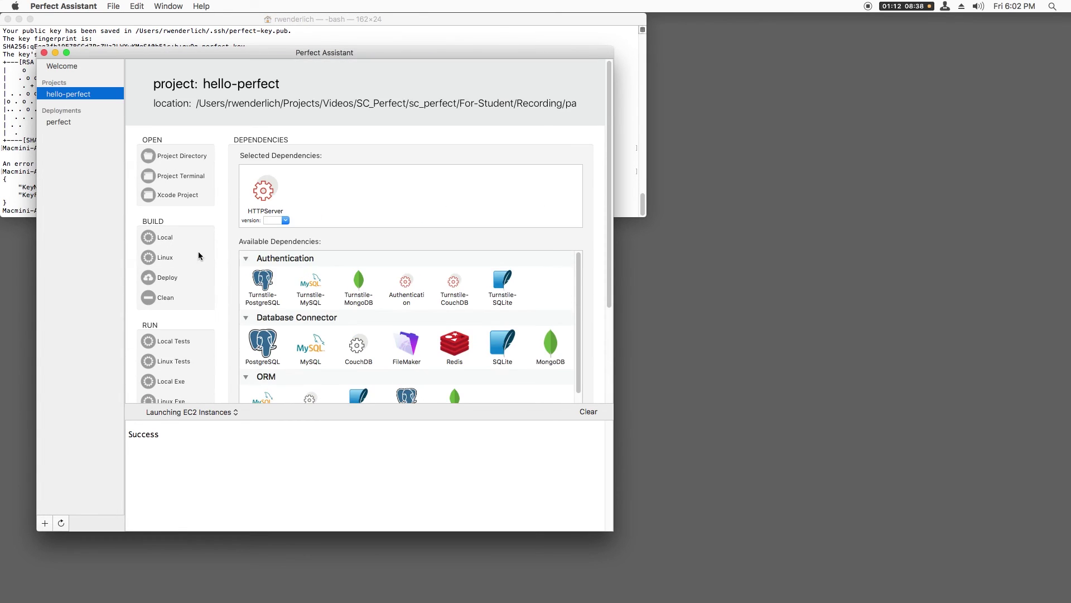
# - Deploy hello-perfect to the EC2 instance with the 'perfect' configuration
pyautogui.click(170, 282)
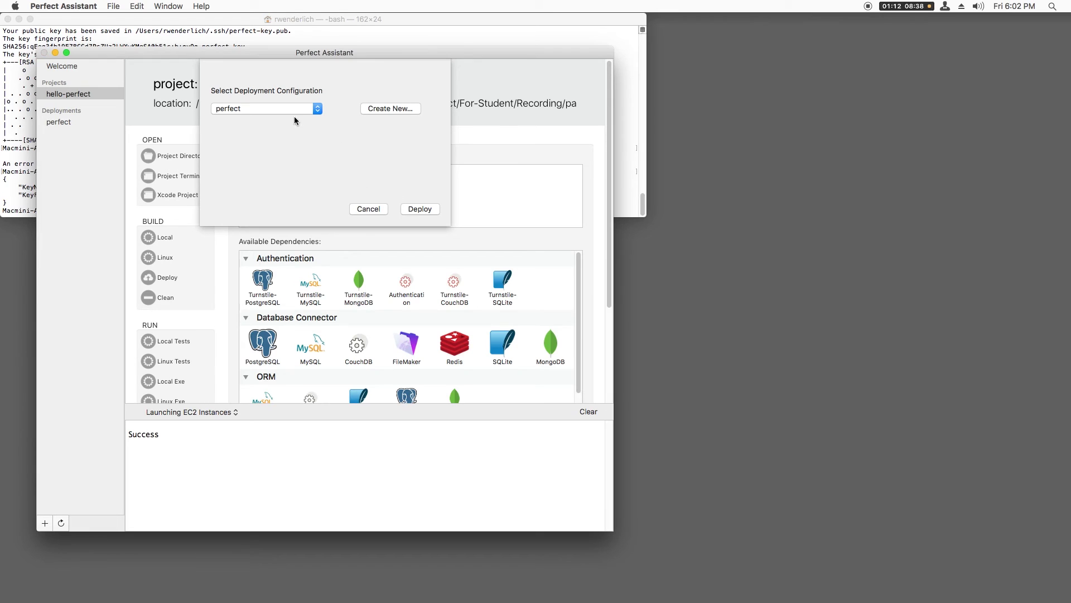
pyautogui.click(287, 111)
pyautogui.click(288, 112)
pyautogui.click(414, 210)
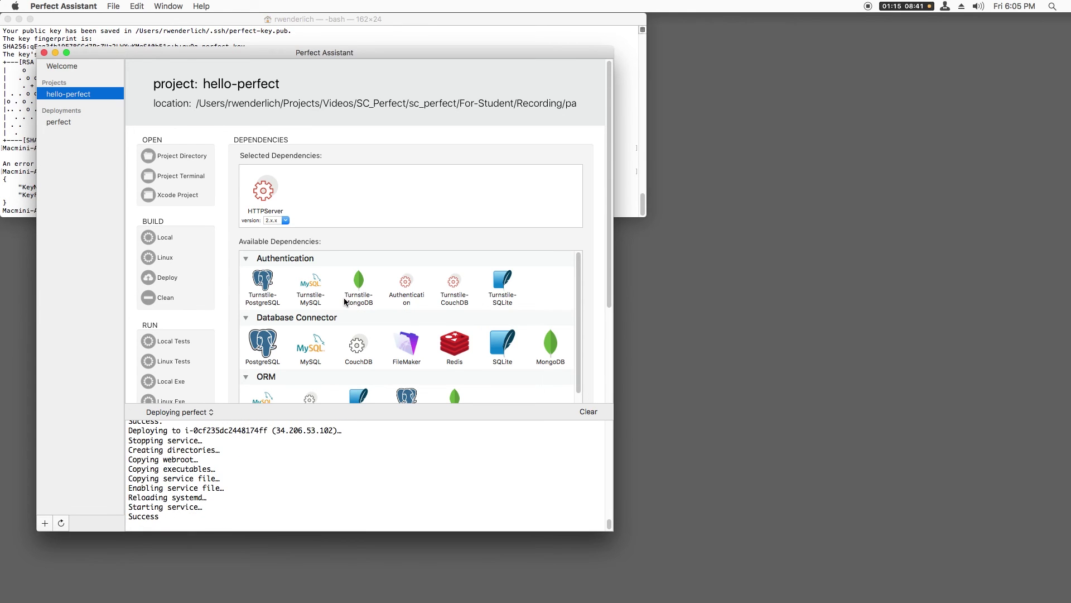
# - Copy the instance's public DNS and load it on port 8080 to show Hello, Perfect!
pyautogui.press('super+Tab')
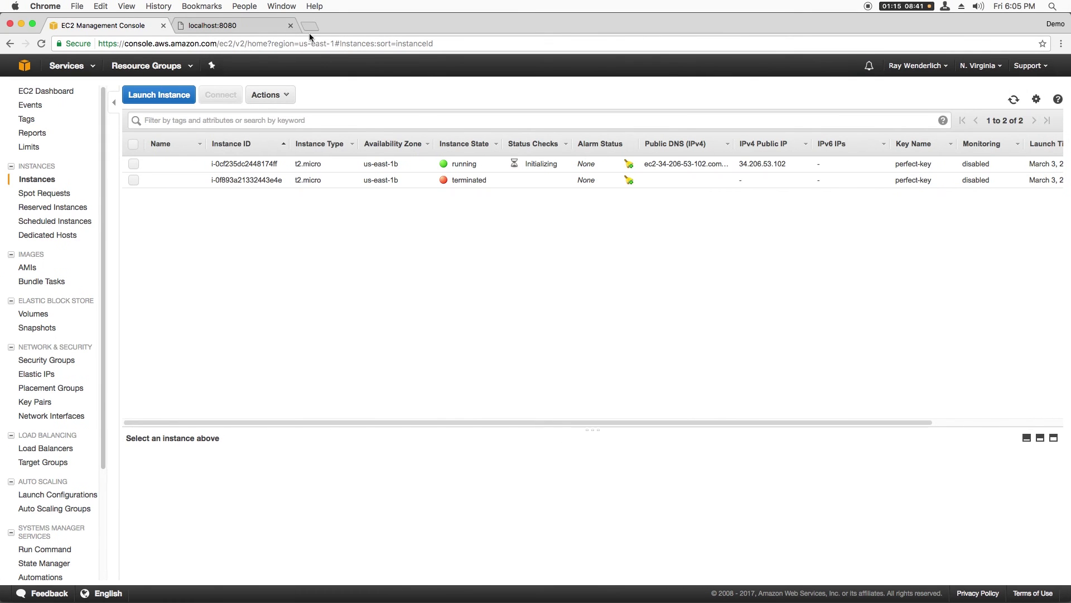
pyautogui.click(442, 164)
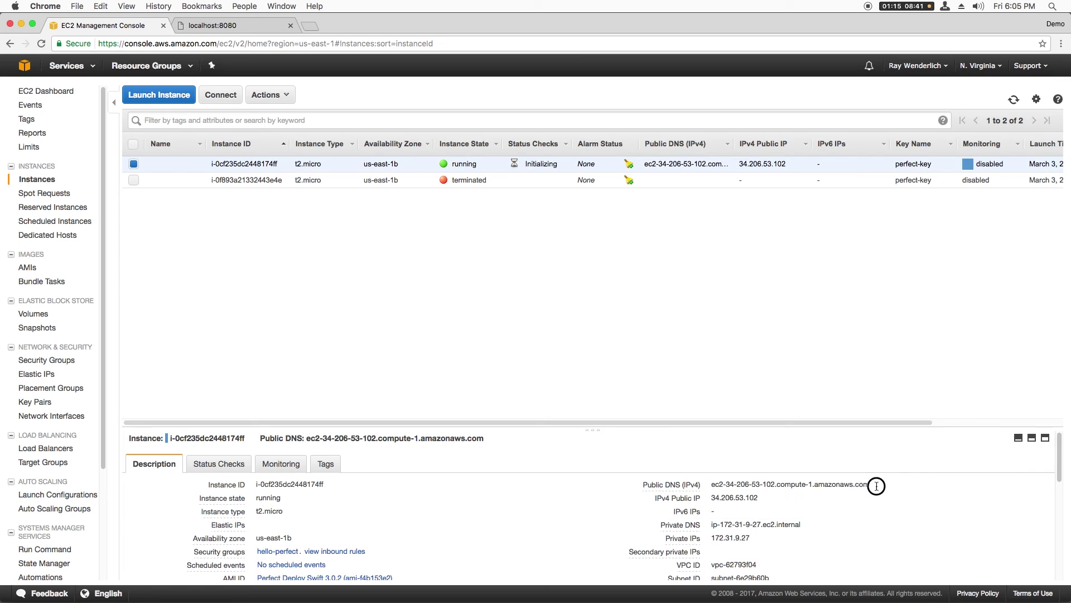
pyautogui.moveTo(873, 484); pyautogui.dragTo(710, 485)
pyautogui.press('super+c')
pyautogui.click(223, 26)
pyautogui.click(91, 42)
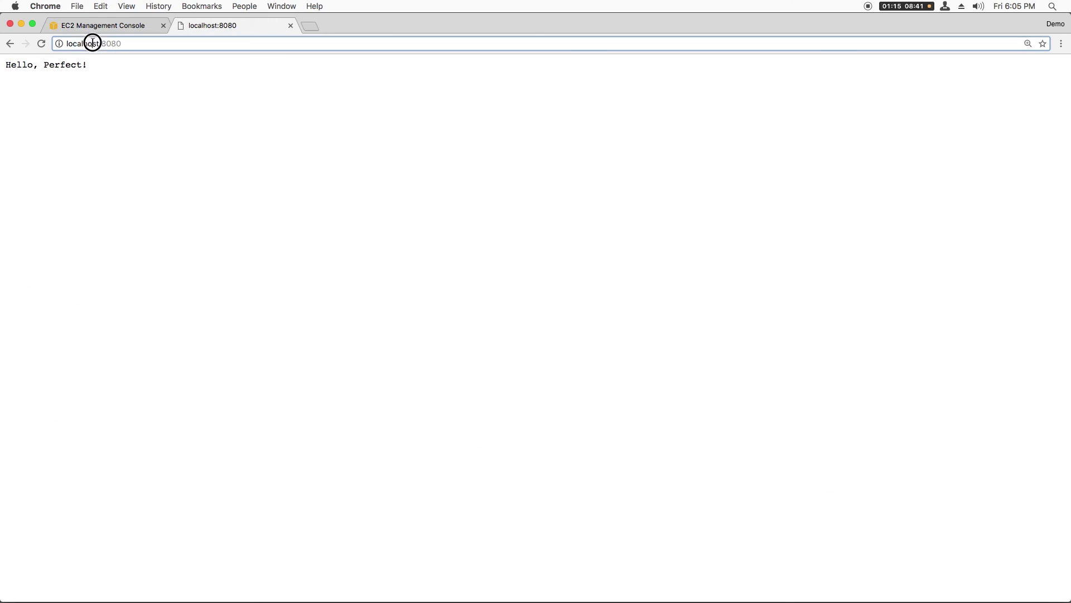
pyautogui.press('super+v')
pyautogui.press('Return')
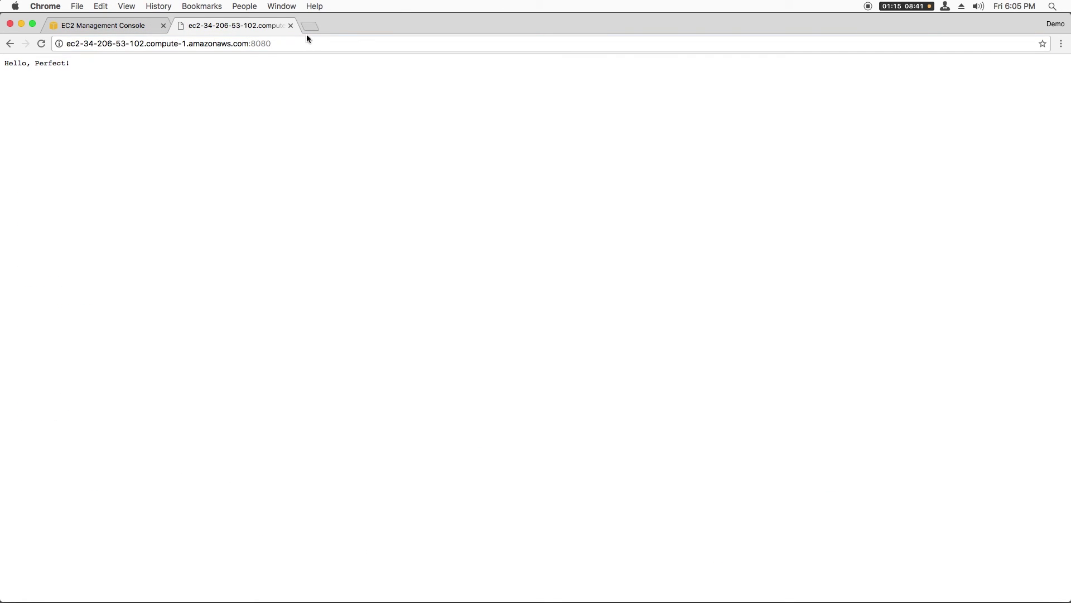
# - Append /beers/99 to the address to get the JSON bottles message
pyautogui.click(323, 40)
pyautogui.write('/beers/99')
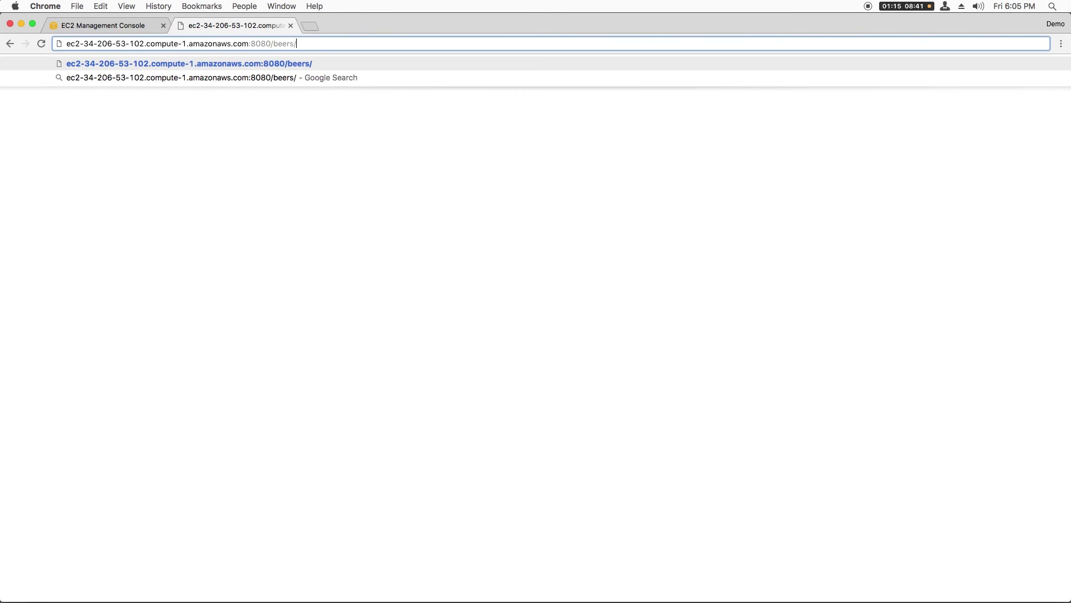
pyautogui.press('Return')
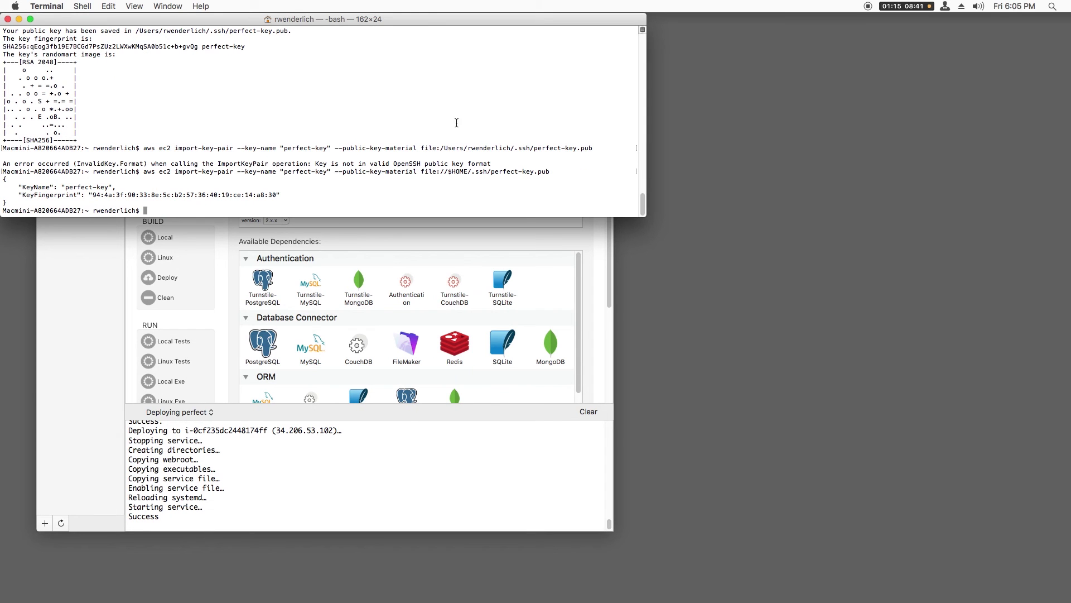
# - SSH into the instance as ubuntu with ~/.ssh/perfect-key and its public DNS, accepting the host
pyautogui.write('ssh -i ~/.ssh/perfect-key ubuntu@')
pyautogui.press('super+Tab')
pyautogui.hotkey('ctrl', 'shift', 'Tab')
pyautogui.moveTo(869, 483); pyautogui.dragTo(712, 484)
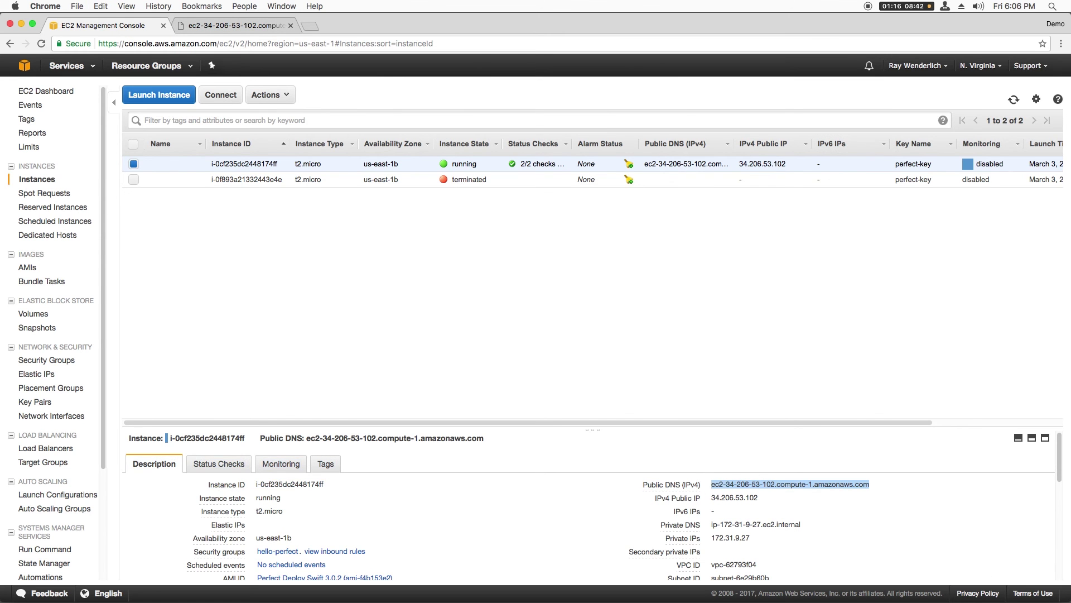
pyautogui.press('super+c')
pyautogui.press('super+Tab')
pyautogui.press('super+v')
pyautogui.press('Return')
pyautogui.write('yes')
pyautogui.press('Return')
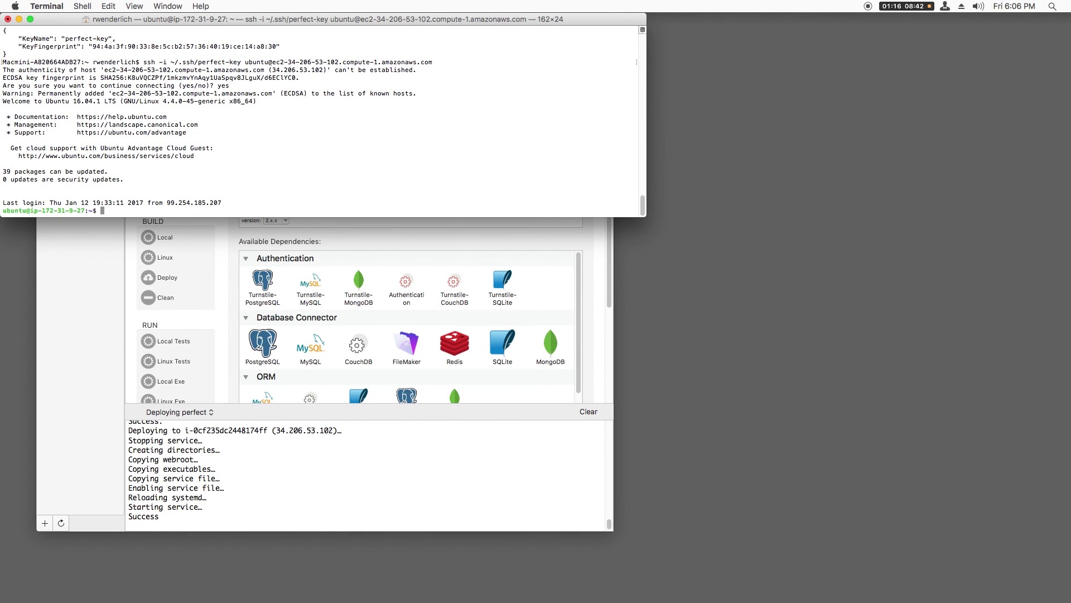
# - Browse to /perfect-deployed on the server, list hello-perfect, then exit the session
pyautogui.write('ls -al')
pyautogui.press('Return')
pyautogui.write('cd /')
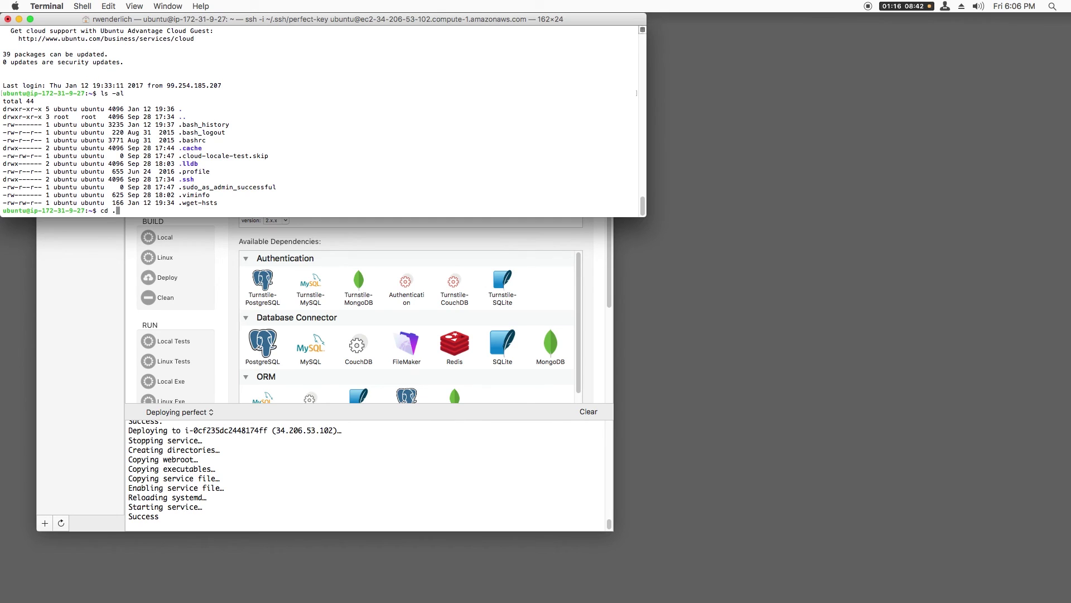
pyautogui.press('Return')
pyautogui.write('ls')
pyautogui.press('Return')
pyautogui.write('cd per')
pyautogui.press('Tab')
pyautogui.press('Return')
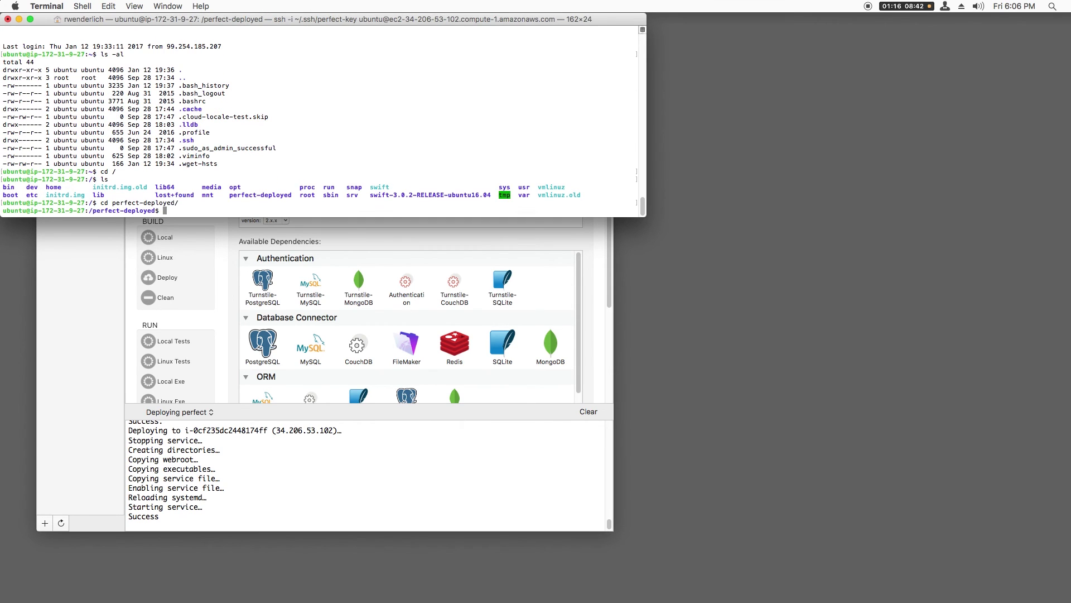
pyautogui.write('ls')
pyautogui.press('Return')
pyautogui.write('exit')
pyautogui.press('Return')
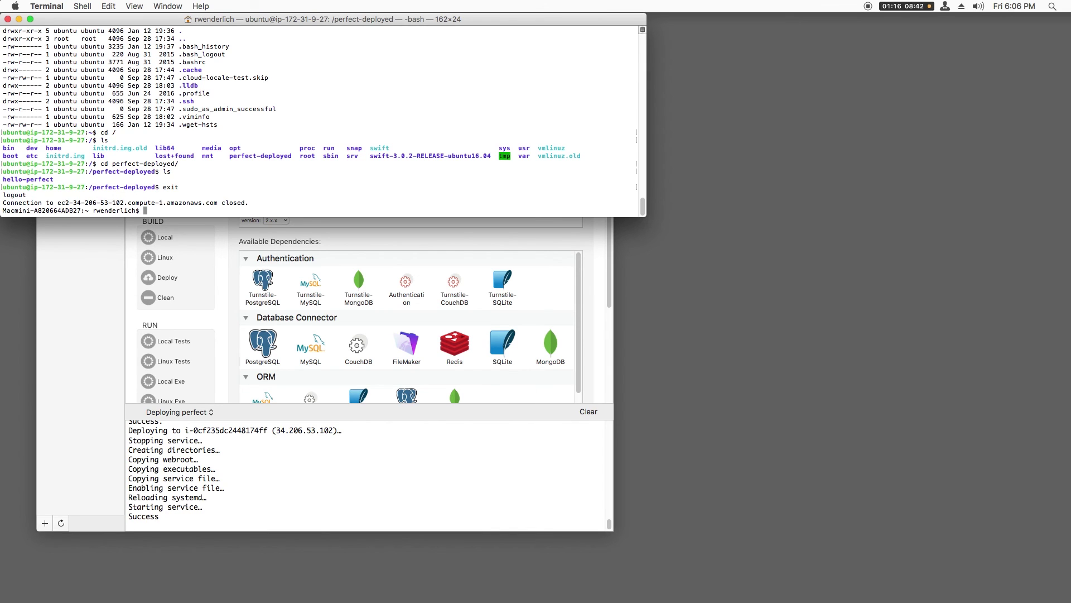
# - Terminate the EC2 instance via Actions > Instance State > Terminate and confirm
pyautogui.hotkey('ctrl', 'Left')
pyautogui.click(270, 95)
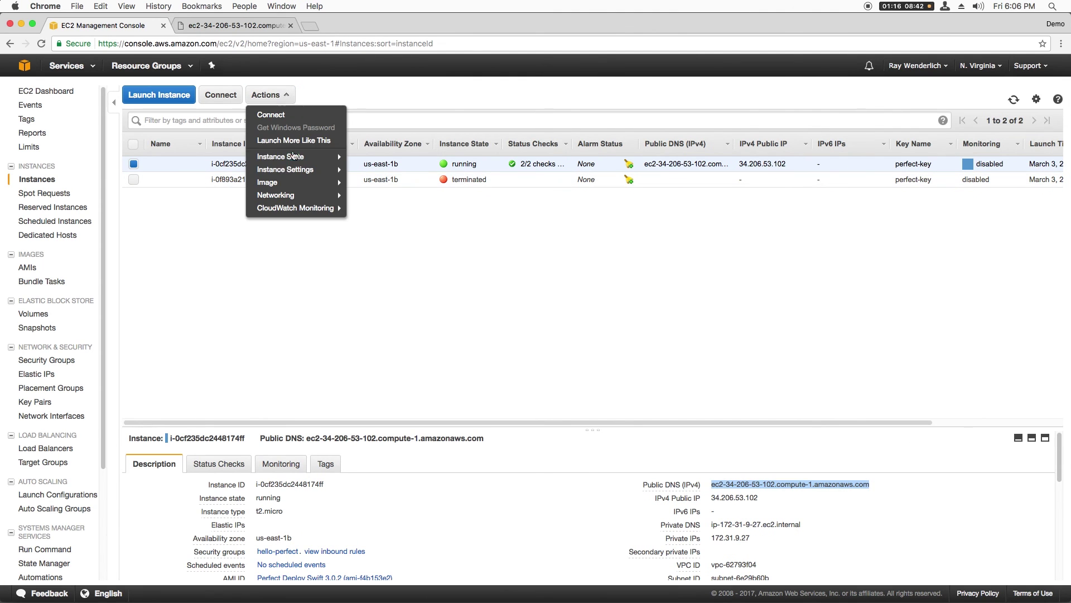
pyautogui.moveTo(294, 155)
pyautogui.click(382, 197)
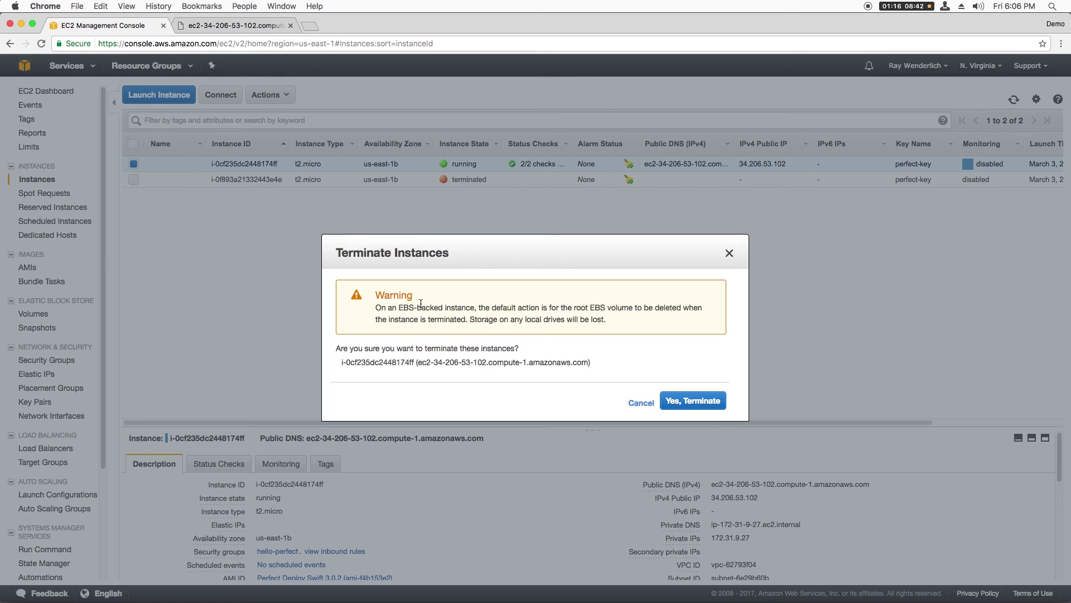
pyautogui.click(668, 409)
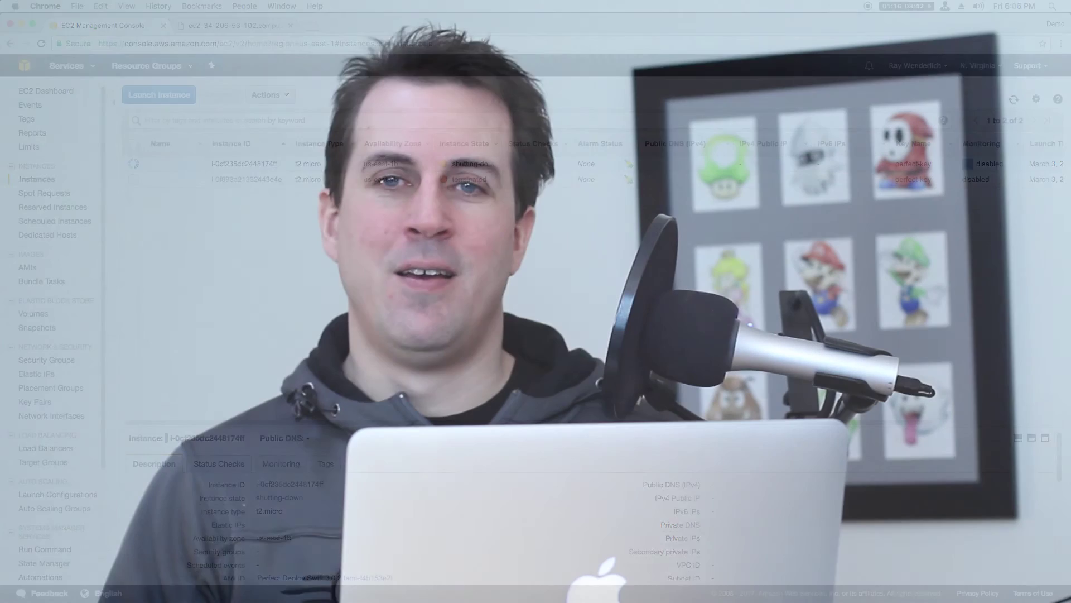